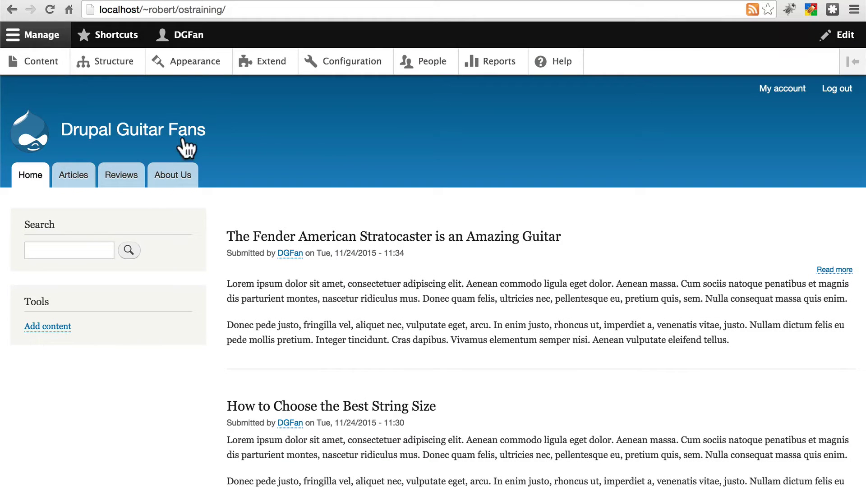
Step: Open the Review content type's Manage fields page via Structure > Content types
{"action": "mouse_move", "coordinate": [180, 147]}
{"action": "scroll", "coordinate": [581, 337], "scroll_direction": "down", "scroll_amount": 10}
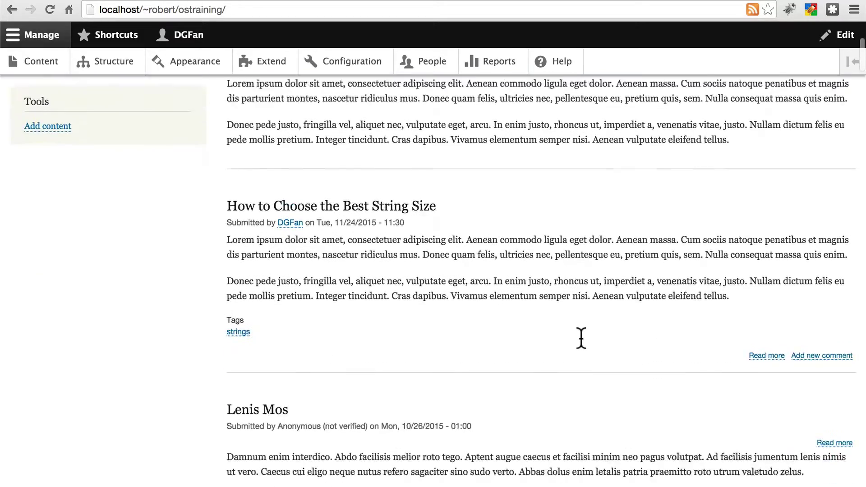
{"action": "scroll", "coordinate": [581, 338], "scroll_direction": "up", "scroll_amount": 15}
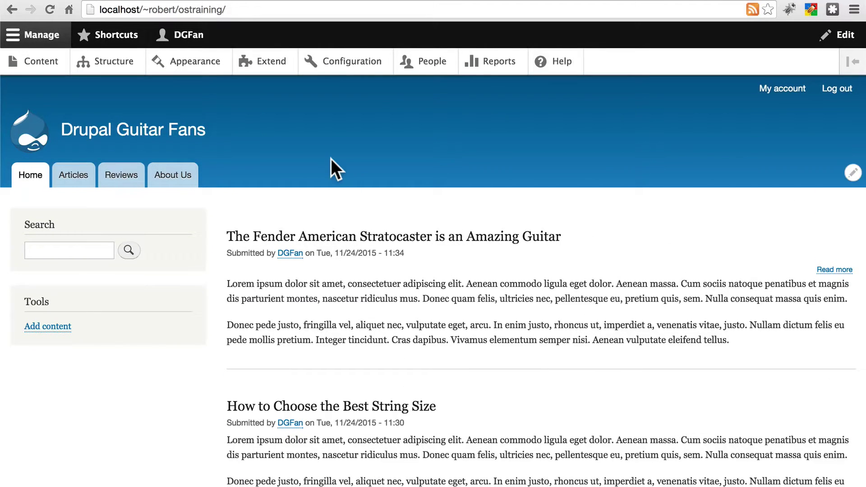
{"action": "left_click", "coordinate": [116, 66]}
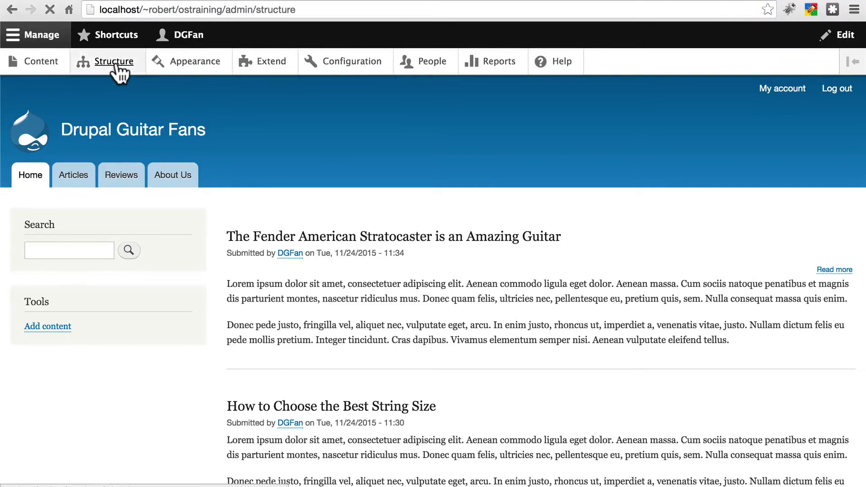
{"action": "left_click", "coordinate": [91, 308]}
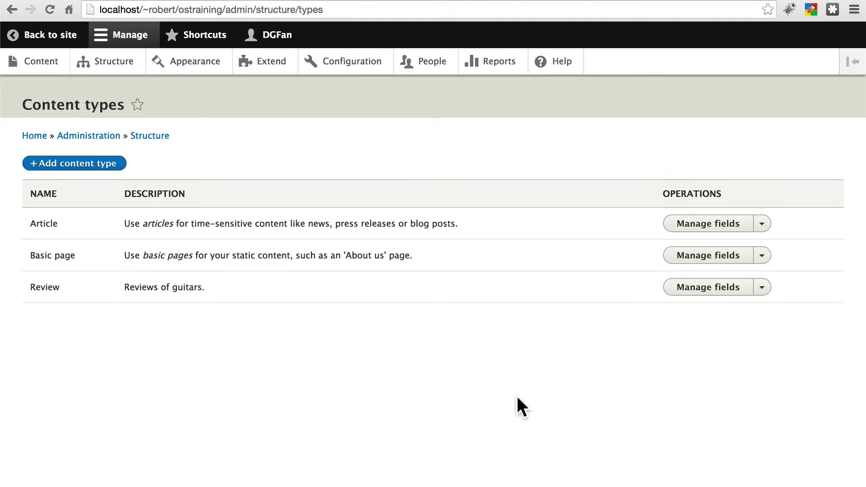
{"action": "left_click", "coordinate": [720, 291]}
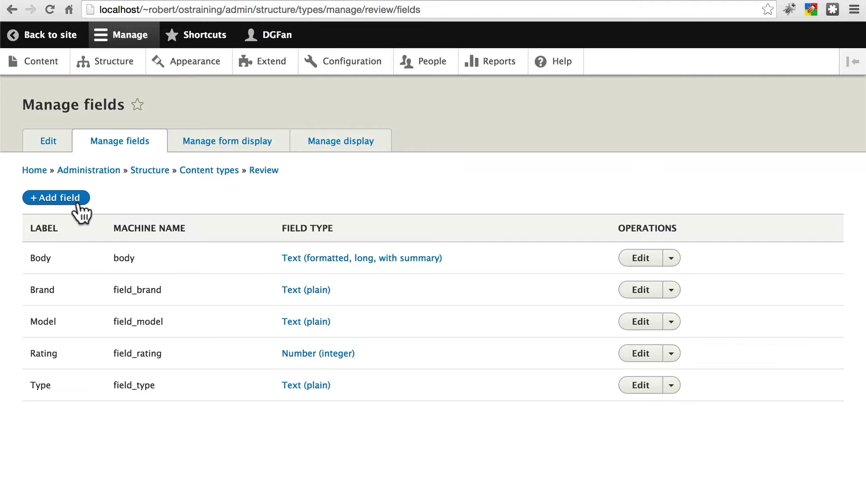
Step: Add a new Boolean field labelled 'Editor's Choice' to the Review content type
{"action": "left_click", "coordinate": [61, 202]}
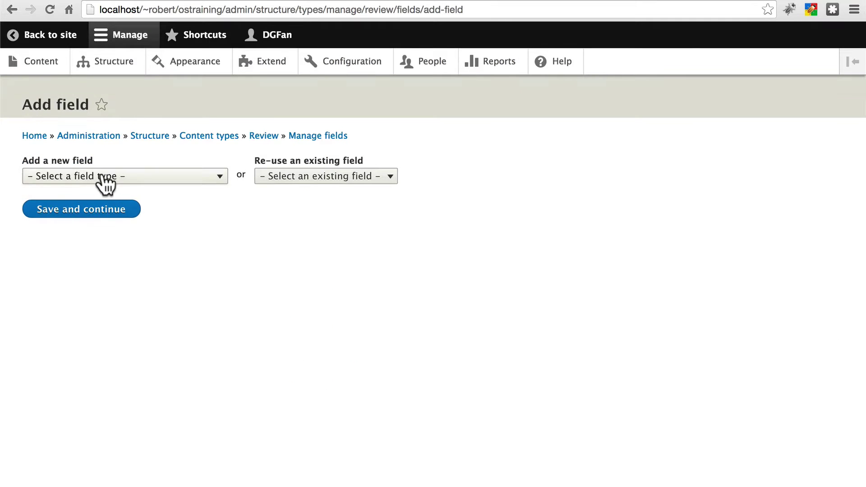
{"action": "left_click", "coordinate": [103, 176]}
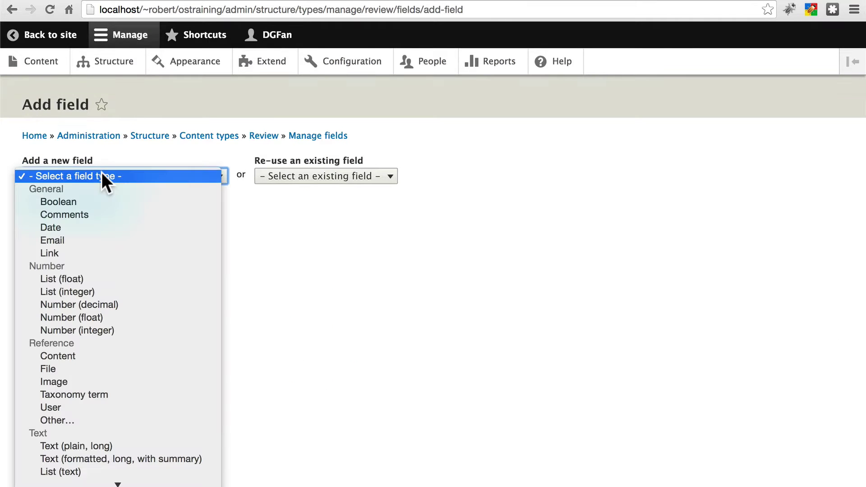
{"action": "left_click", "coordinate": [67, 201]}
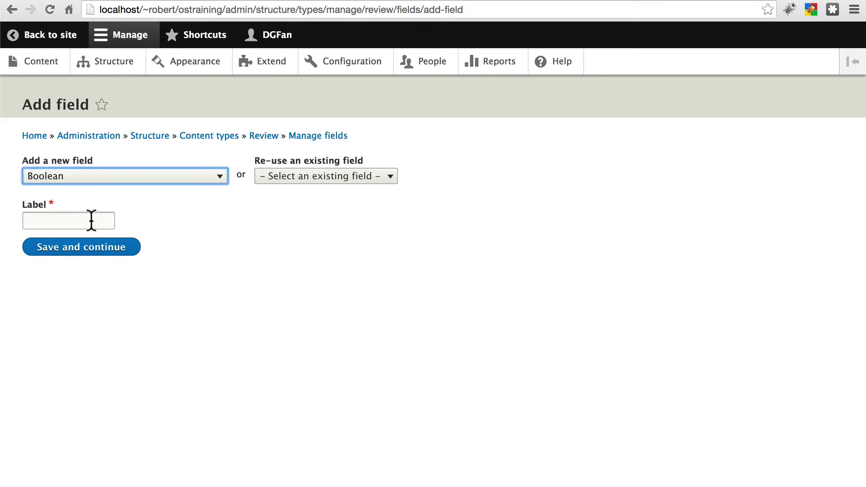
{"action": "left_click", "coordinate": [91, 220]}
{"action": "type", "text": "Ed"}
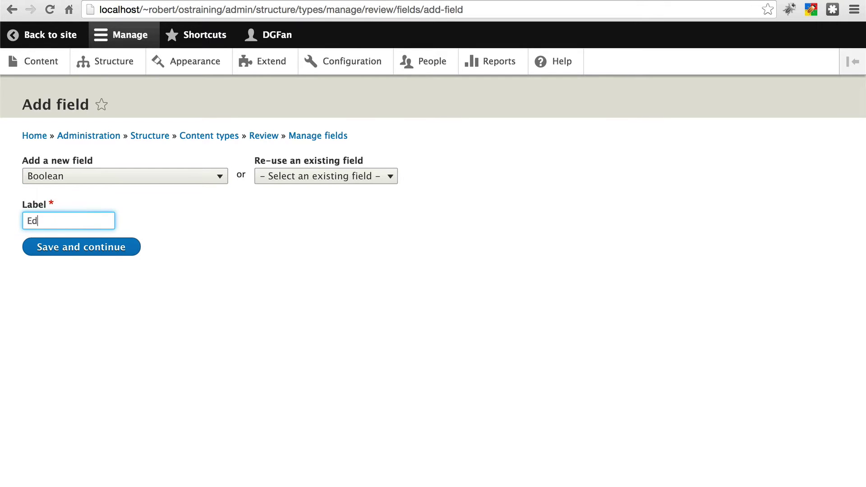
{"action": "type", "text": "itor's "}
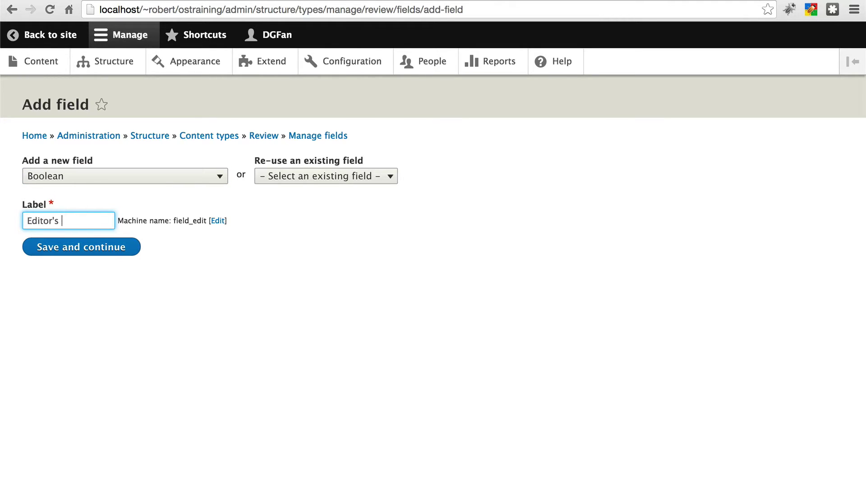
{"action": "type", "text": "Choice"}
{"action": "left_click", "coordinate": [114, 249]}
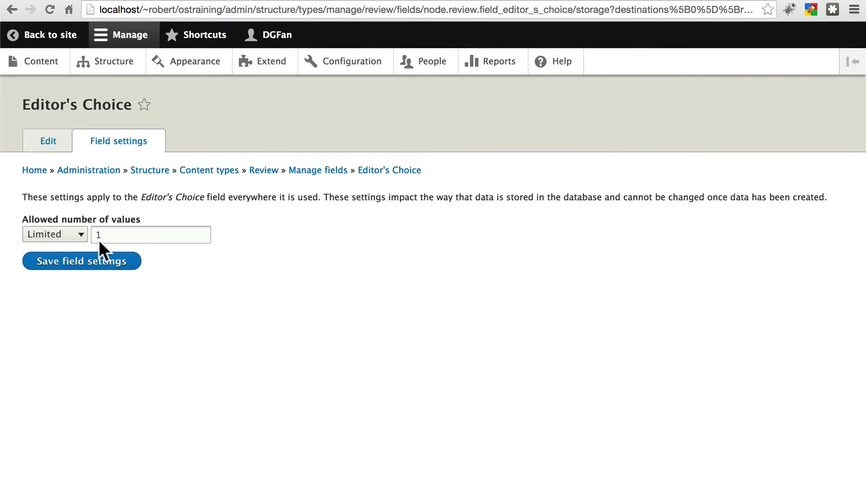
Step: Accept the storage settings, set the On label to 'Editor's Choice', and save
{"action": "left_click", "coordinate": [74, 266]}
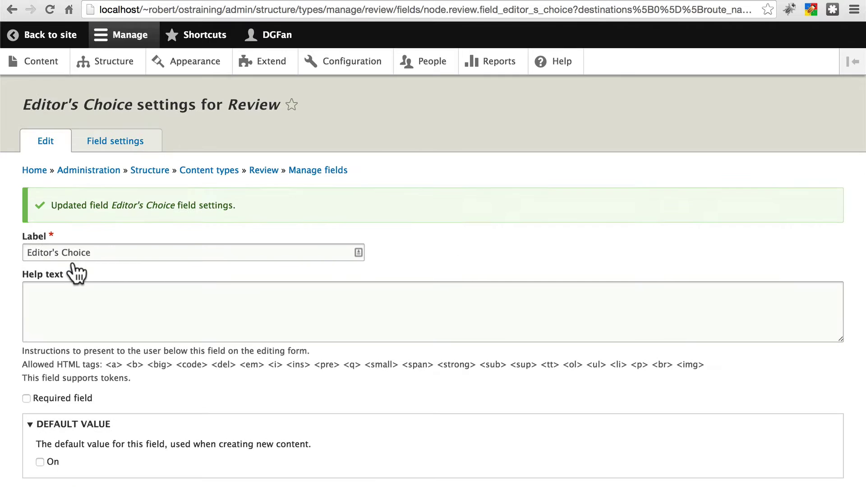
{"action": "scroll", "coordinate": [234, 347], "scroll_direction": "down", "scroll_amount": 5}
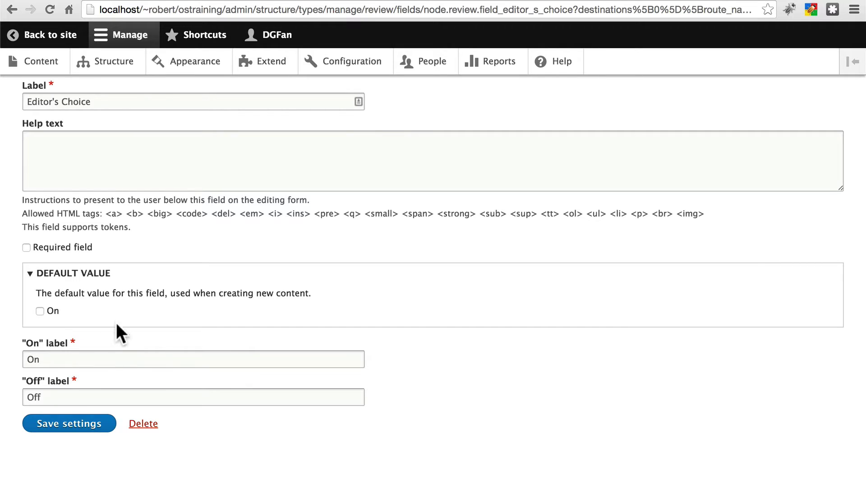
{"action": "left_click_drag", "start_coordinate": [102, 359], "coordinate": [10, 358]}
{"action": "type", "text": "Editor's C"}
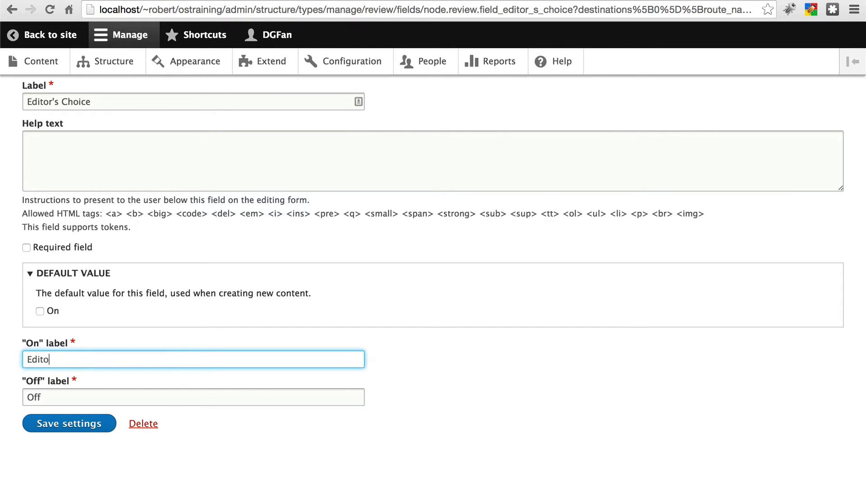
{"action": "type", "text": "hoice"}
{"action": "left_click", "coordinate": [59, 429]}
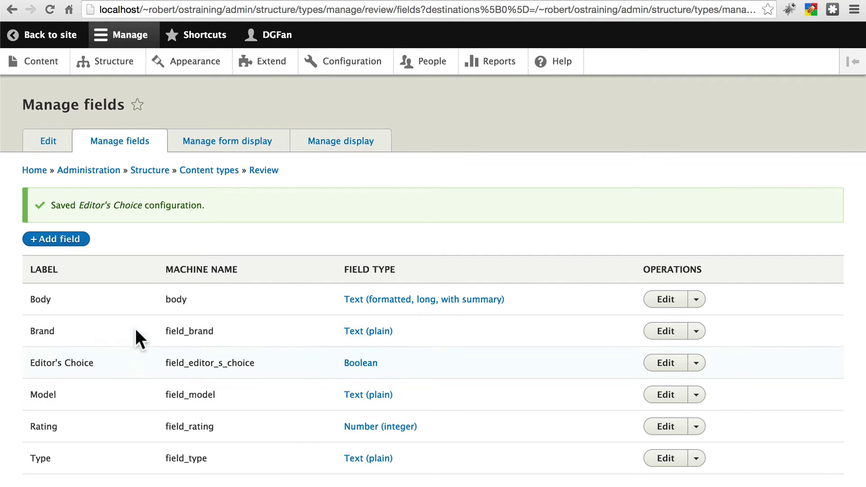
Step: Open the Dolore Fere review's edit form from the Content list
{"action": "left_click", "coordinate": [40, 63]}
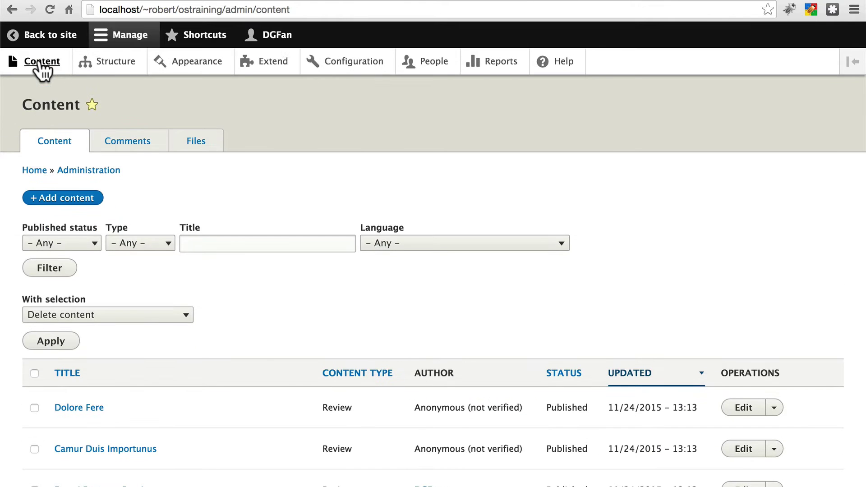
{"action": "scroll", "coordinate": [273, 340], "scroll_direction": "down", "scroll_amount": 5}
{"action": "scroll", "coordinate": [274, 338], "scroll_direction": "up", "scroll_amount": 8}
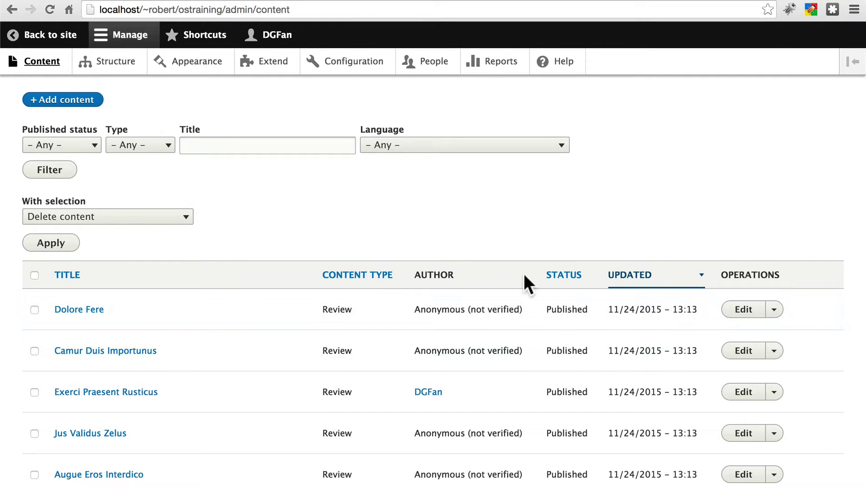
{"action": "left_click", "coordinate": [738, 311]}
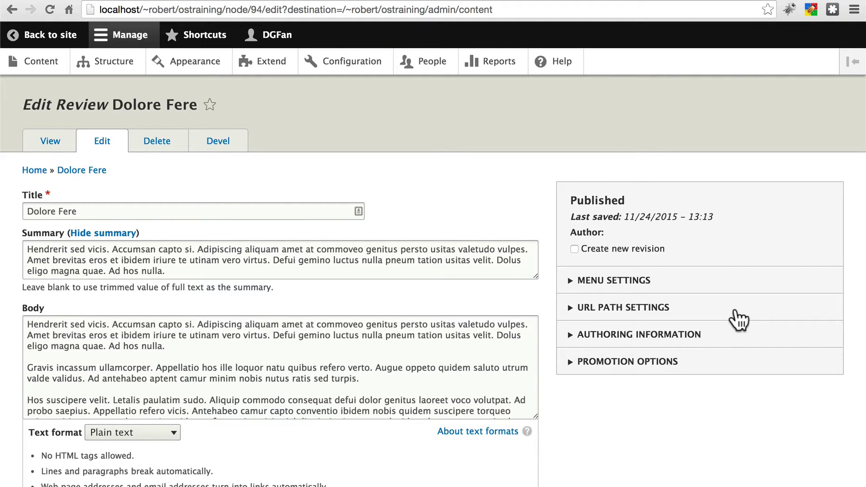
{"action": "scroll", "coordinate": [446, 201], "scroll_direction": "down", "scroll_amount": 5}
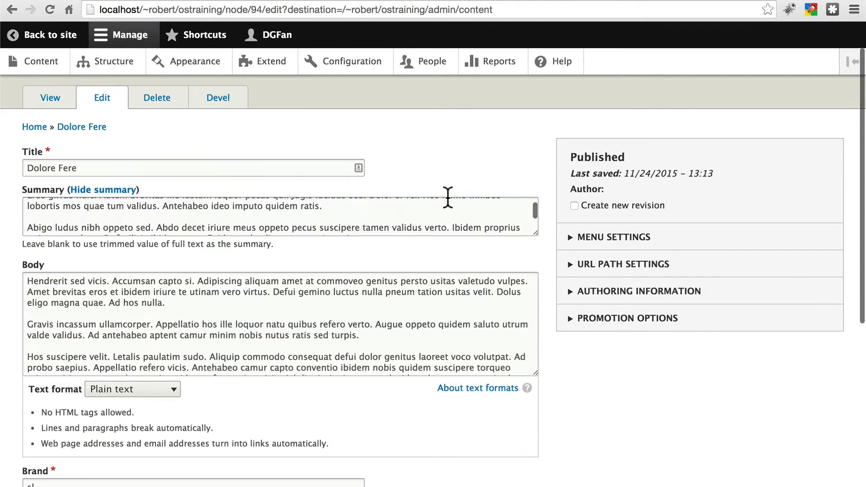
{"action": "scroll", "coordinate": [563, 344], "scroll_direction": "down", "scroll_amount": 10}
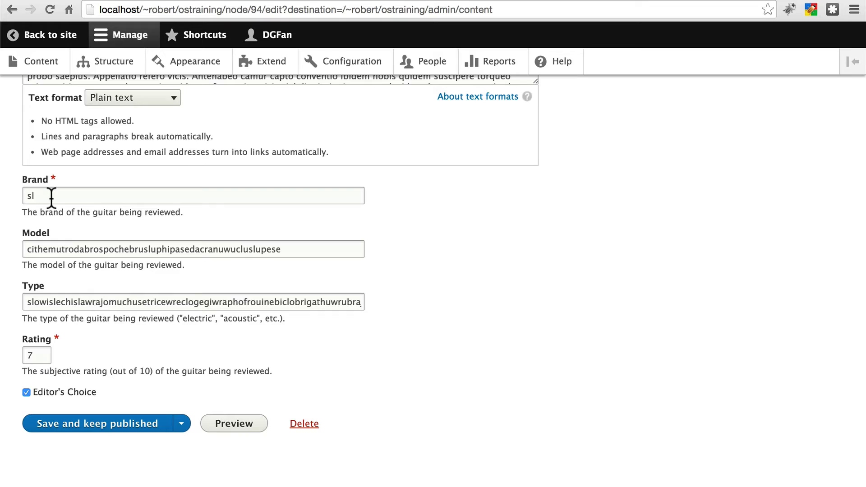
Step: Replace the Brand with 'Gibson' and the Model with 'Les Paul'
{"action": "left_click_drag", "start_coordinate": [54, 195], "coordinate": [19, 196]}
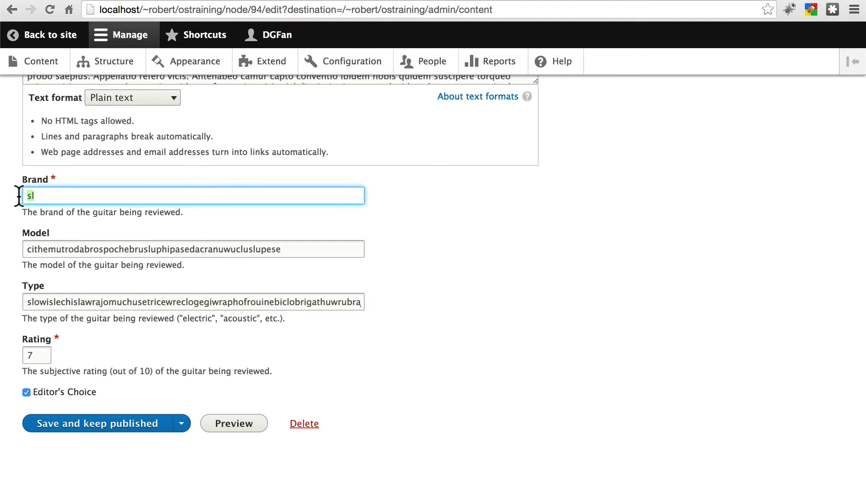
{"action": "type", "text": "Gibson"}
{"action": "left_click_drag", "start_coordinate": [294, 251], "coordinate": [12, 249]}
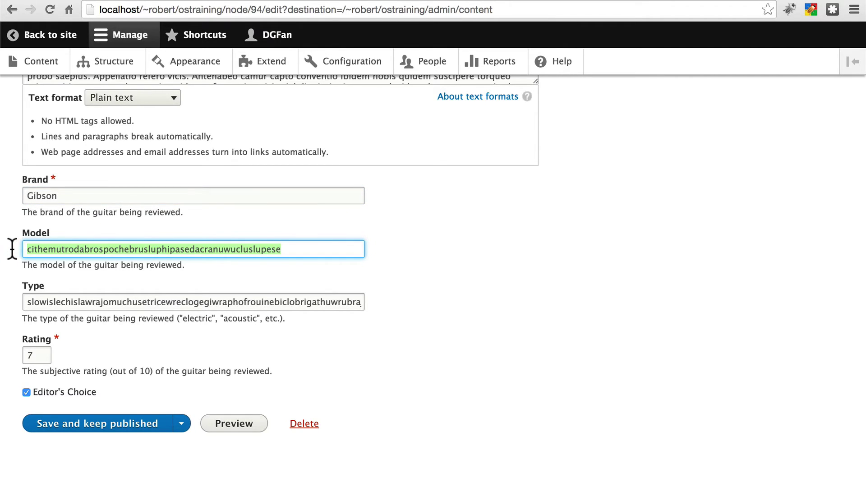
{"action": "type", "text": "Les Pau"}
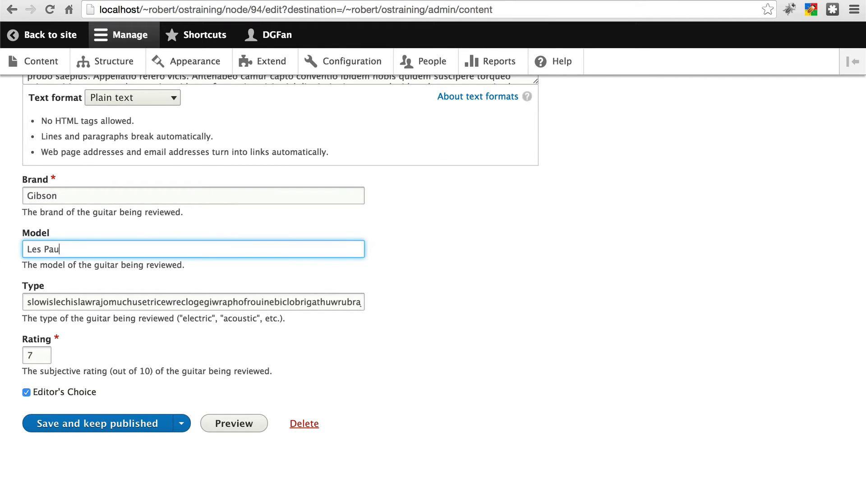
{"action": "type", "text": "l"}
Step: Save the Dolore Fere review and open Camur Duis Importunus for editing
{"action": "left_click", "coordinate": [99, 433]}
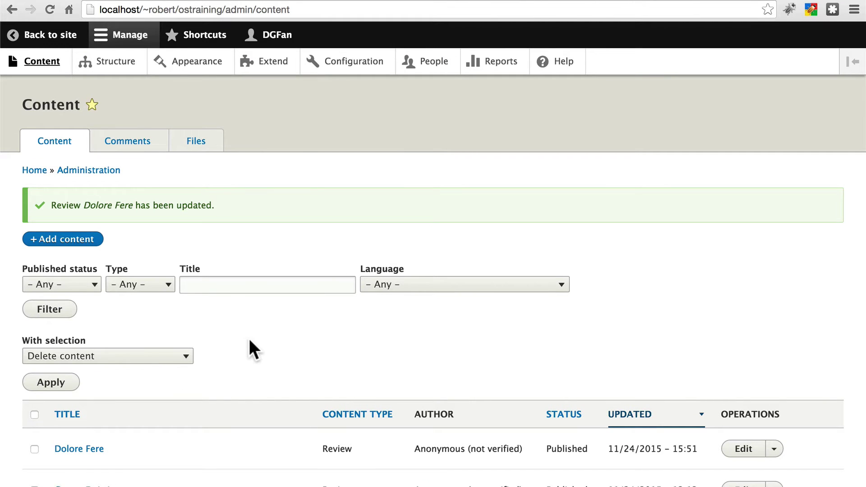
{"action": "scroll", "coordinate": [249, 342], "scroll_direction": "down", "scroll_amount": 3}
{"action": "scroll", "coordinate": [250, 341], "scroll_direction": "down", "scroll_amount": 1}
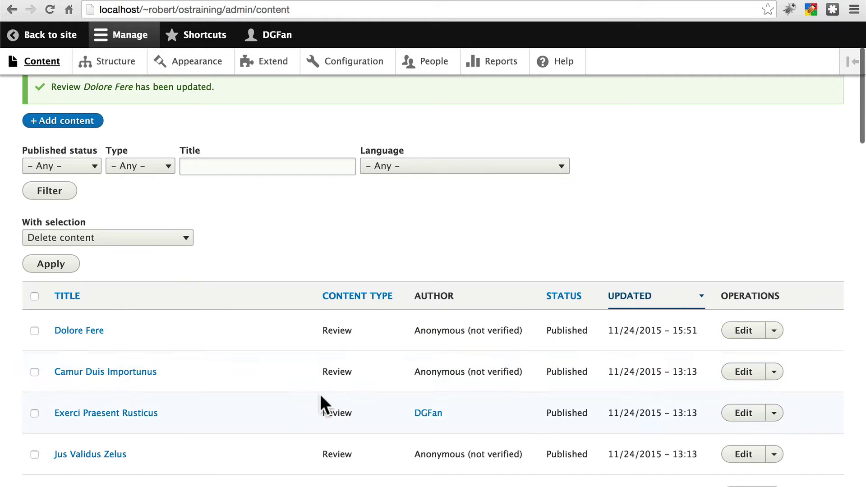
{"action": "left_click", "coordinate": [740, 380]}
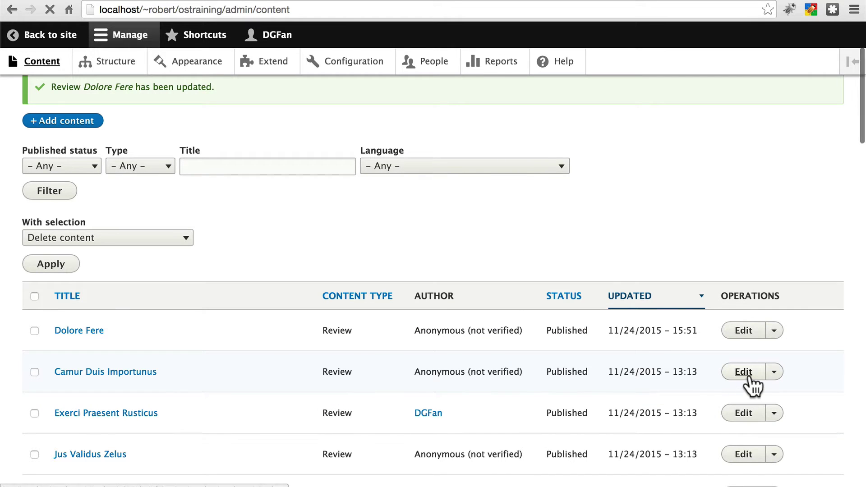
{"action": "scroll", "coordinate": [552, 188], "scroll_direction": "down", "scroll_amount": 10}
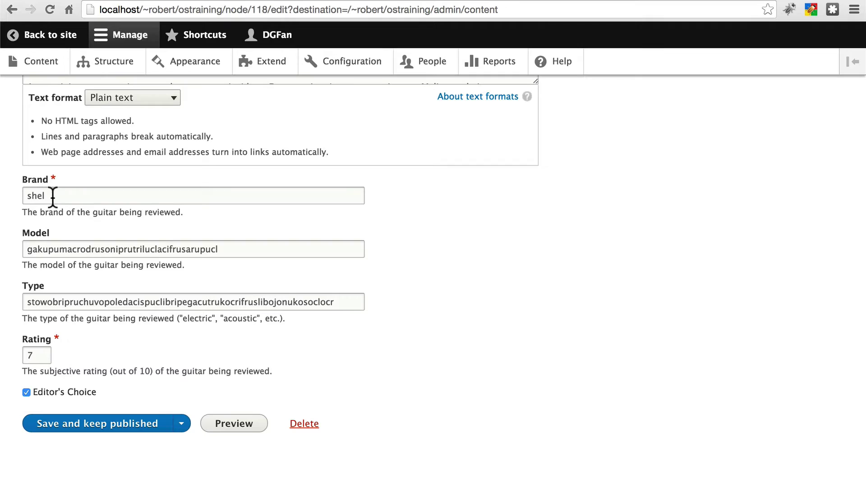
Step: Set Brand to 'Fender' and Model to 'Japanese Stratocaster', then save the review
{"action": "left_click_drag", "start_coordinate": [51, 194], "coordinate": [14, 196]}
{"action": "type", "text": "F"}
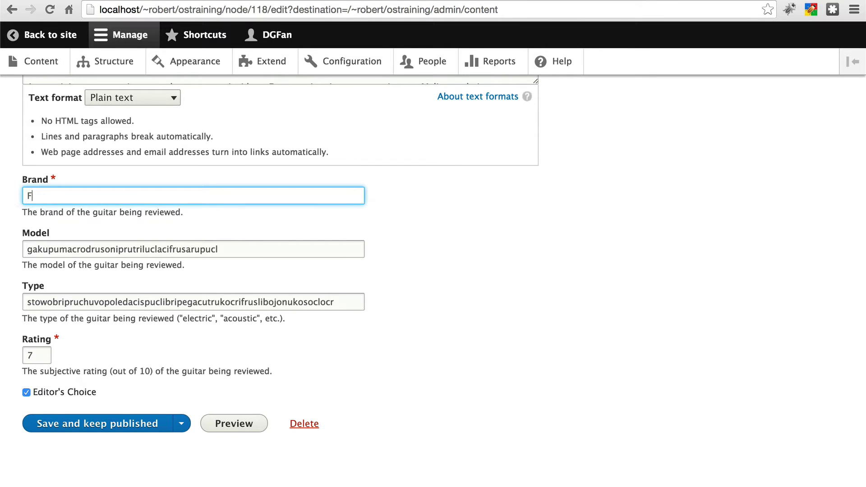
{"action": "type", "text": "ender"}
{"action": "left_click_drag", "start_coordinate": [230, 248], "coordinate": [8, 248]}
{"action": "type", "text": "Japanese "}
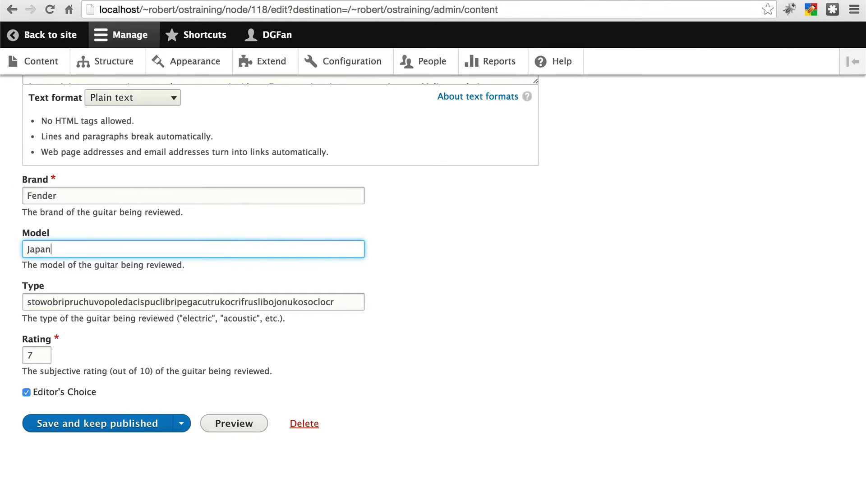
{"action": "type", "text": "Stratocastor"}
{"action": "key", "text": "BackSpace"}
{"action": "key", "text": "BackSpace"}
{"action": "type", "text": "er"}
{"action": "left_click", "coordinate": [87, 427]}
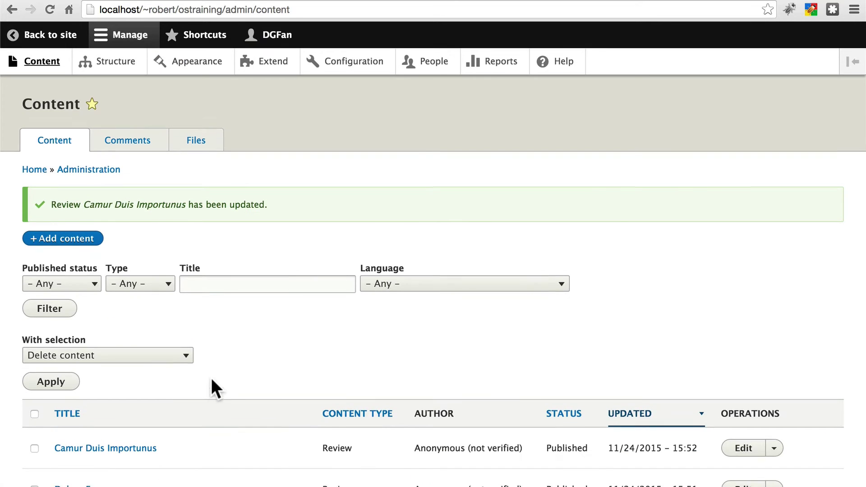
Step: Open the Exerci Praesent Rusticus review and tick Editor's Choice
{"action": "scroll", "coordinate": [211, 377], "scroll_direction": "down", "scroll_amount": 3}
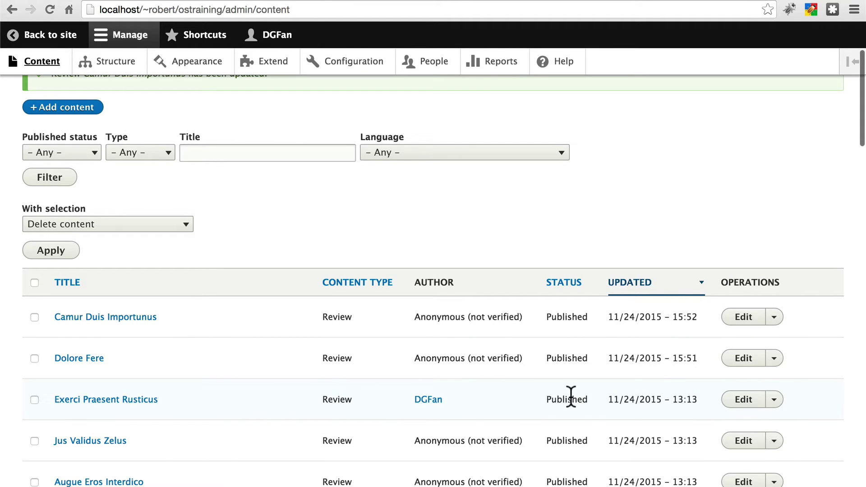
{"action": "left_click", "coordinate": [745, 399]}
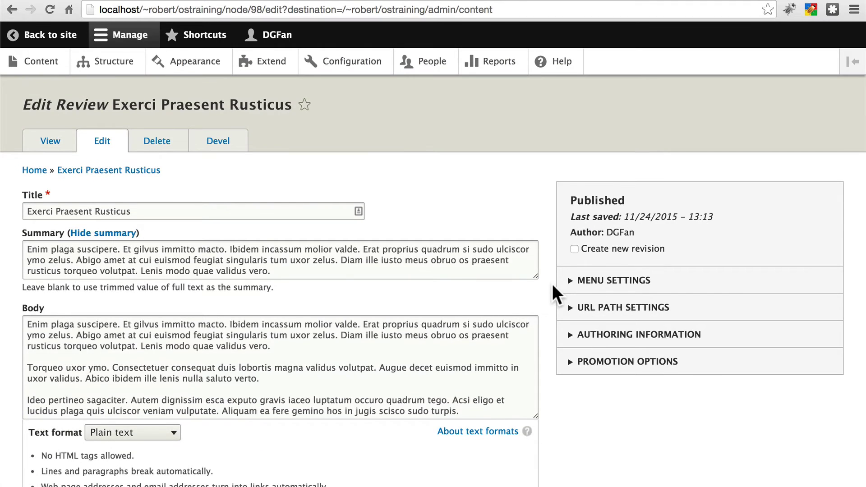
{"action": "scroll", "coordinate": [552, 289], "scroll_direction": "down", "scroll_amount": 8}
{"action": "left_click", "coordinate": [81, 397]}
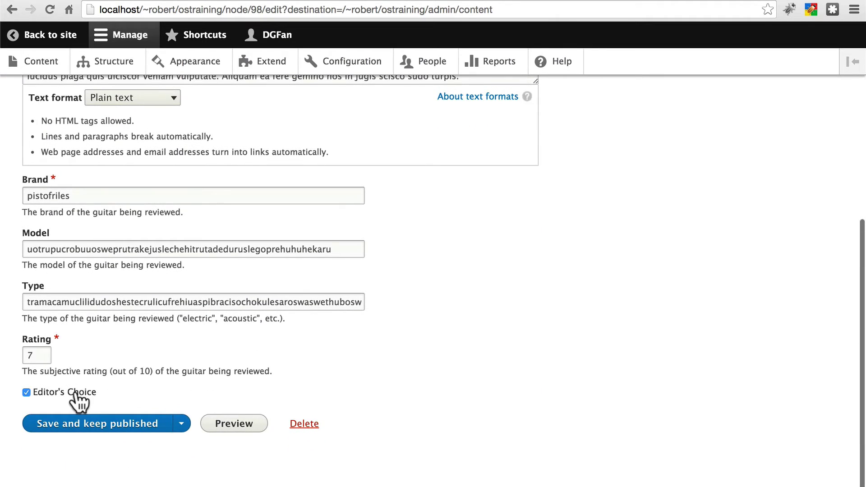
Step: Set Brand to 'Taylor' and Model to 'EC-210', then save the review
{"action": "left_click_drag", "start_coordinate": [81, 196], "coordinate": [10, 189]}
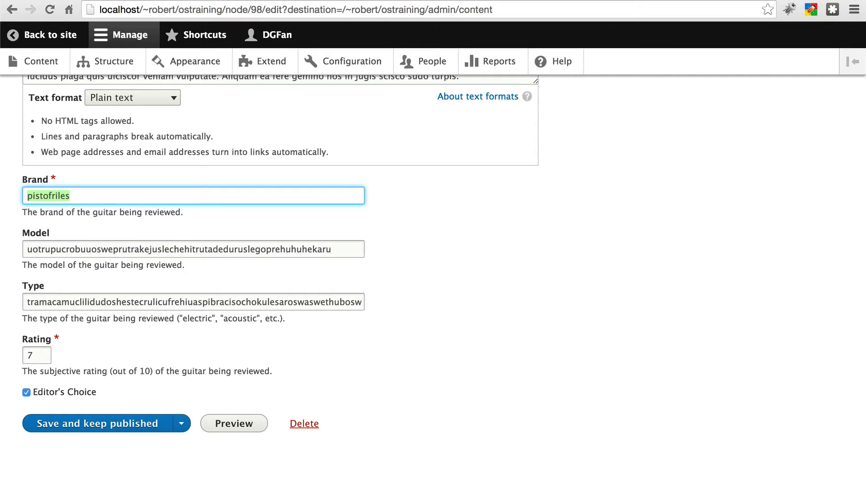
{"action": "type", "text": "Taylor"}
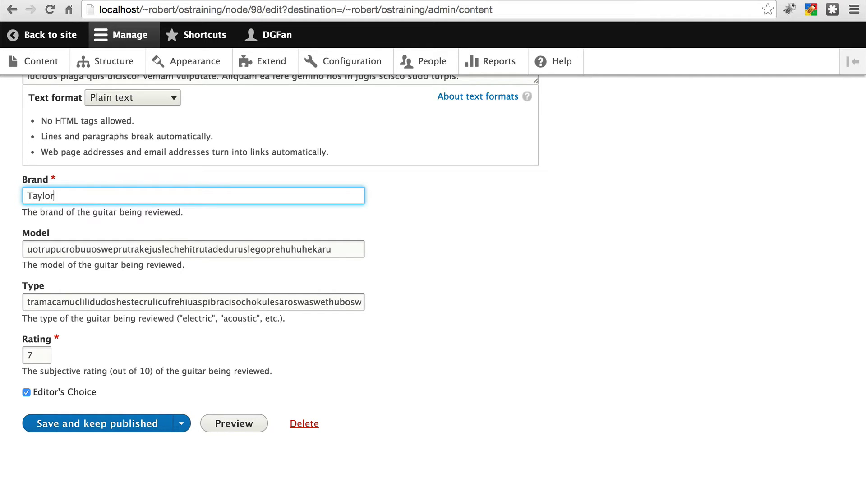
{"action": "left_click_drag", "start_coordinate": [356, 250], "coordinate": [17, 250]}
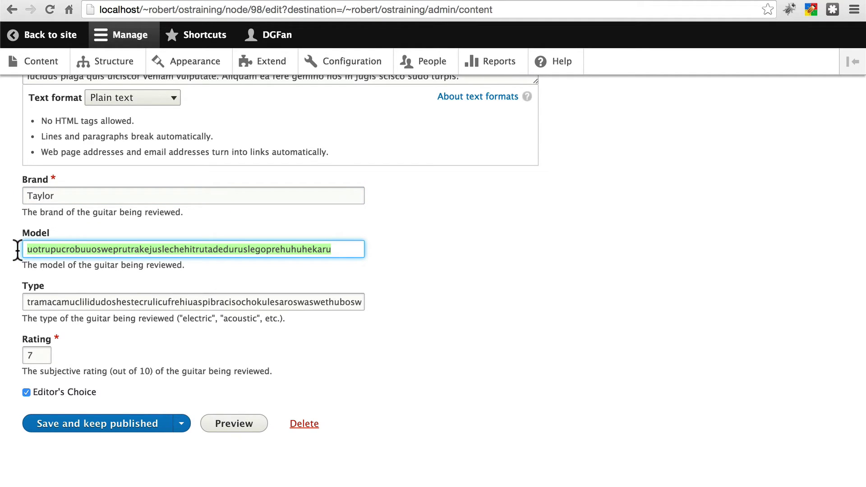
{"action": "type", "text": "EC"}
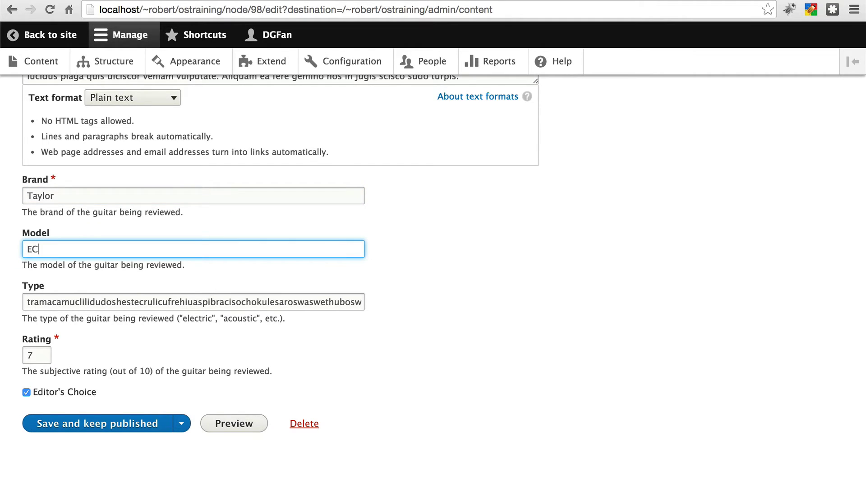
{"action": "type", "text": "-210"}
{"action": "left_click", "coordinate": [84, 433]}
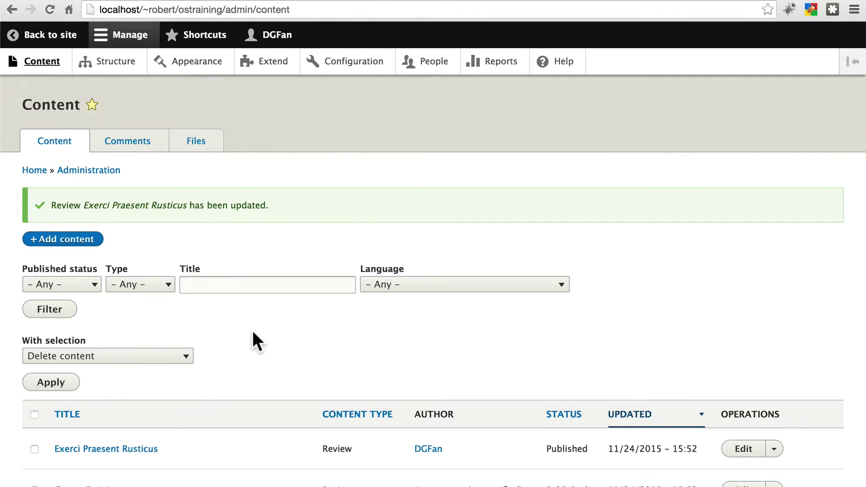
{"action": "scroll", "coordinate": [253, 334], "scroll_direction": "down", "scroll_amount": 1}
Step: Flag 'The Fender American Stratocaster is an Amazing Guitar' as Editor's Choice from the front page and save
{"action": "left_click", "coordinate": [39, 168]}
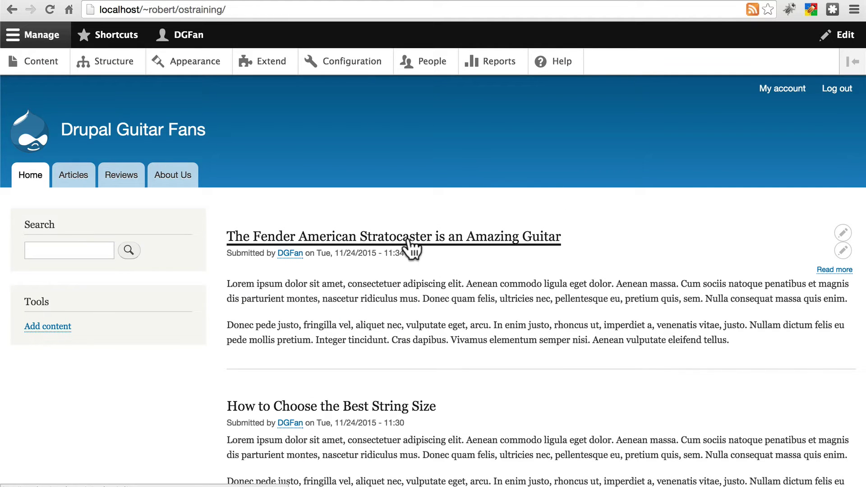
{"action": "left_click", "coordinate": [471, 246]}
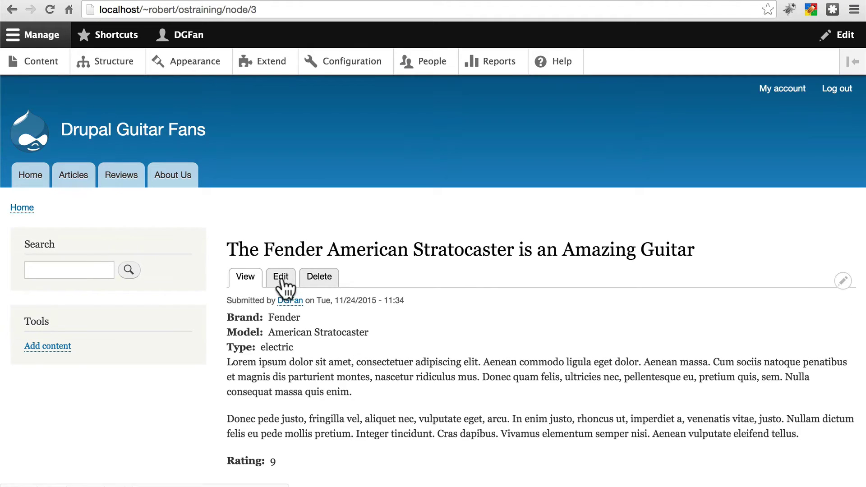
{"action": "left_click", "coordinate": [280, 280]}
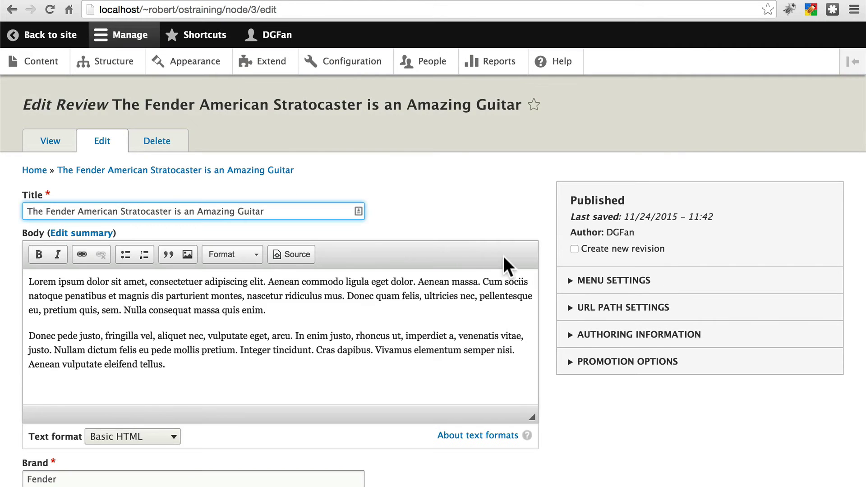
{"action": "scroll", "coordinate": [511, 208], "scroll_direction": "down", "scroll_amount": 6}
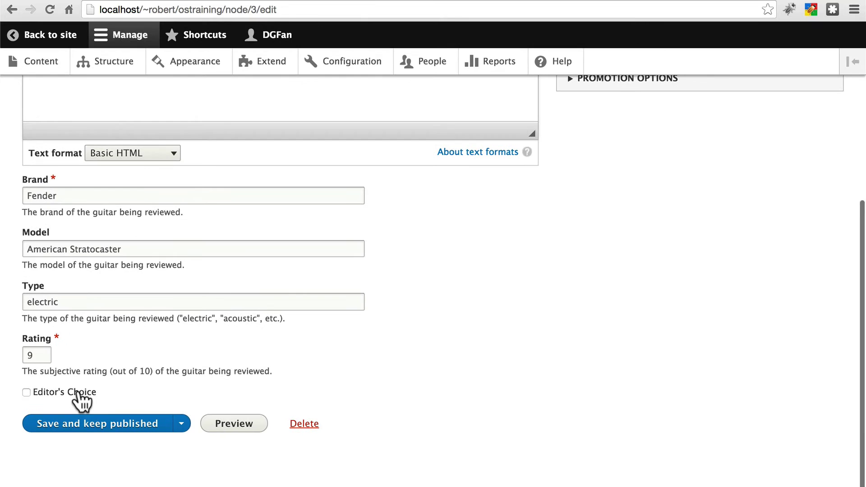
{"action": "left_click", "coordinate": [78, 393]}
{"action": "left_click", "coordinate": [118, 425]}
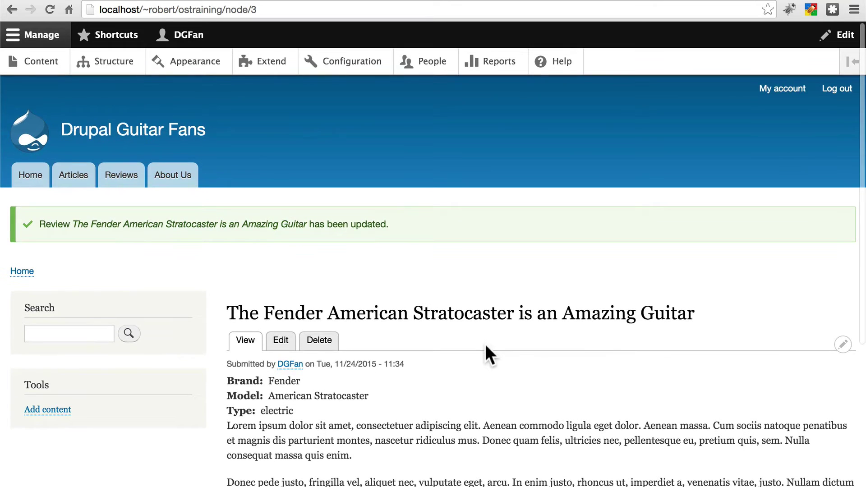
Step: Start a new view named 'Editor's Choice' showing Content of type Review
{"action": "left_click", "coordinate": [116, 64]}
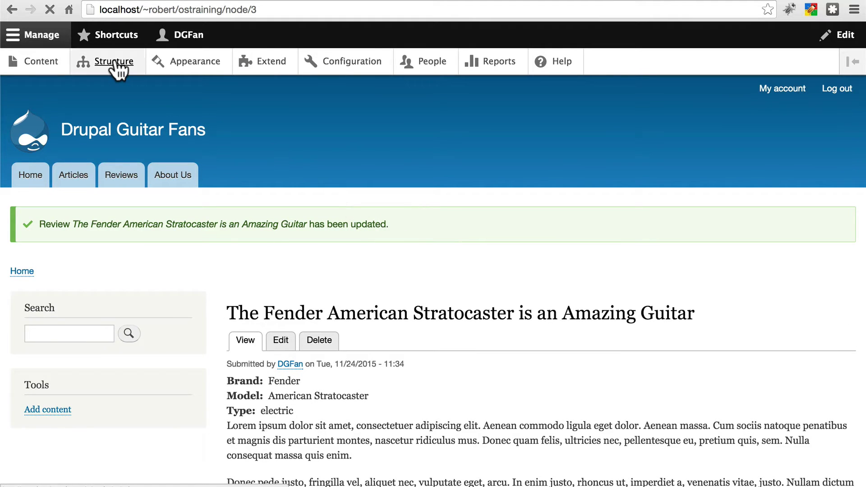
{"action": "scroll", "coordinate": [266, 294], "scroll_direction": "down", "scroll_amount": 5}
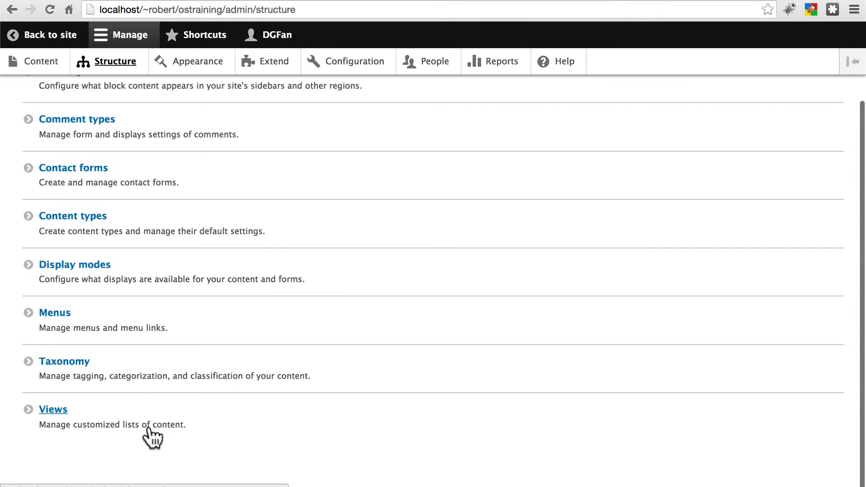
{"action": "left_click", "coordinate": [53, 411]}
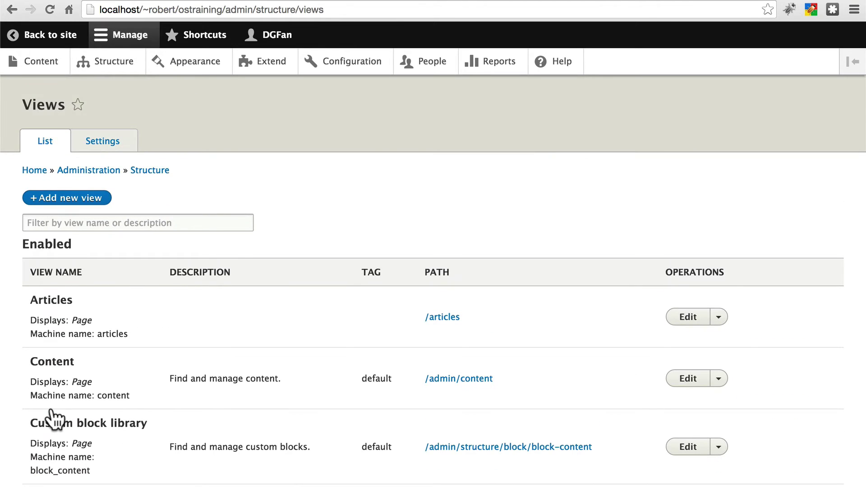
{"action": "left_click", "coordinate": [83, 198]}
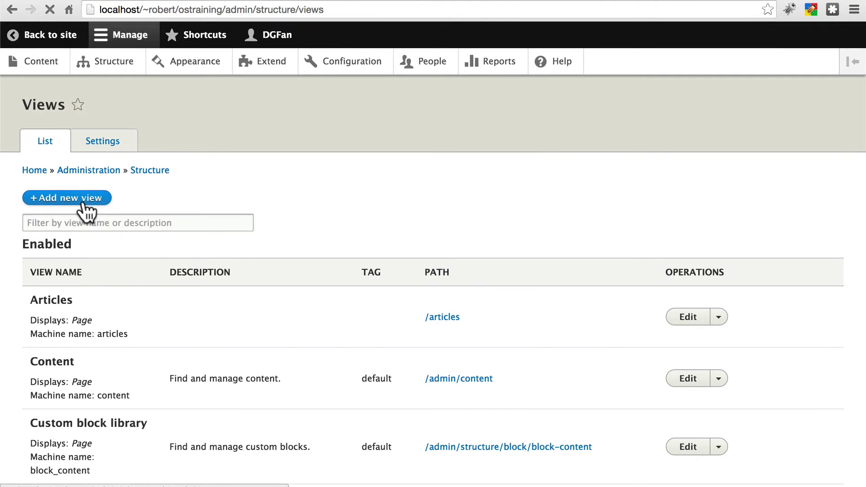
{"action": "left_click", "coordinate": [87, 206]}
{"action": "type", "text": "Ed"}
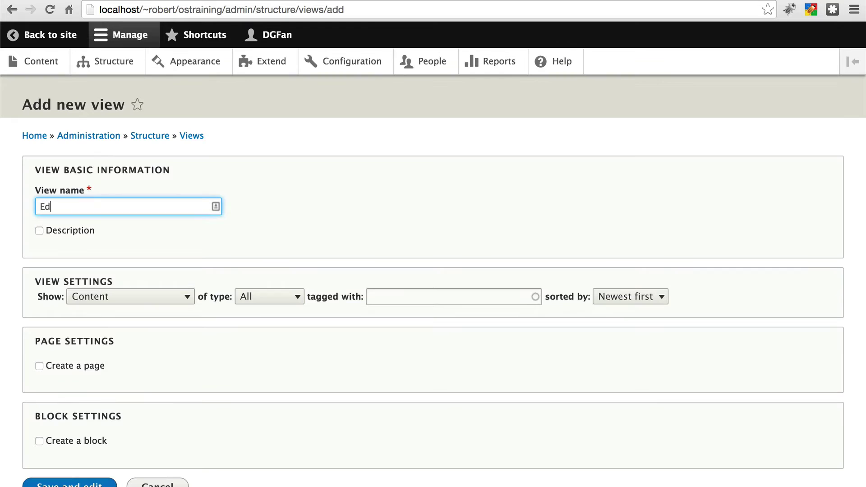
{"action": "type", "text": "itor's Choice"}
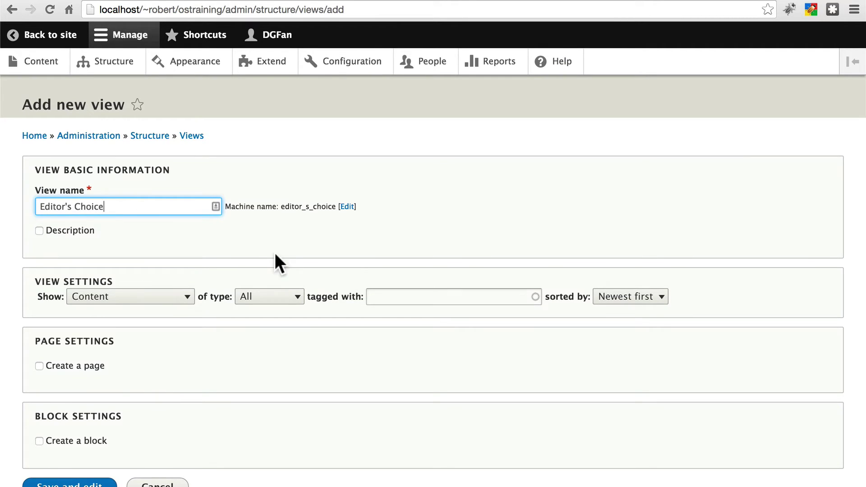
{"action": "left_click", "coordinate": [264, 296]}
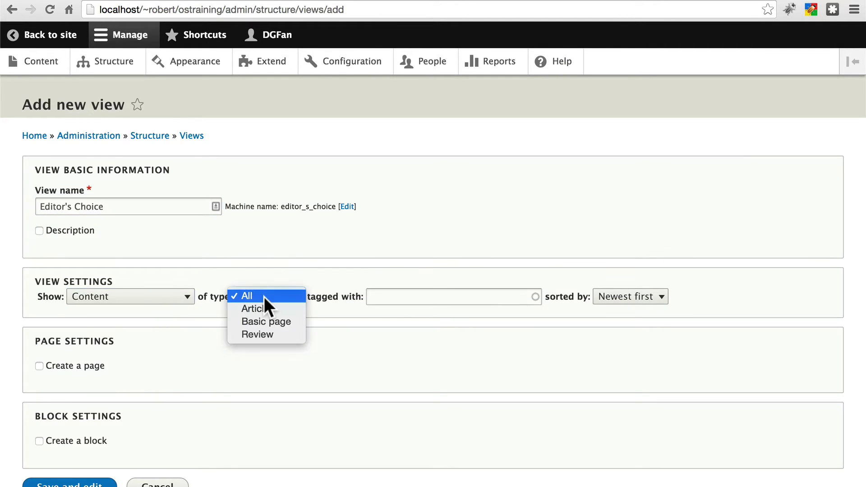
{"action": "left_click", "coordinate": [259, 335]}
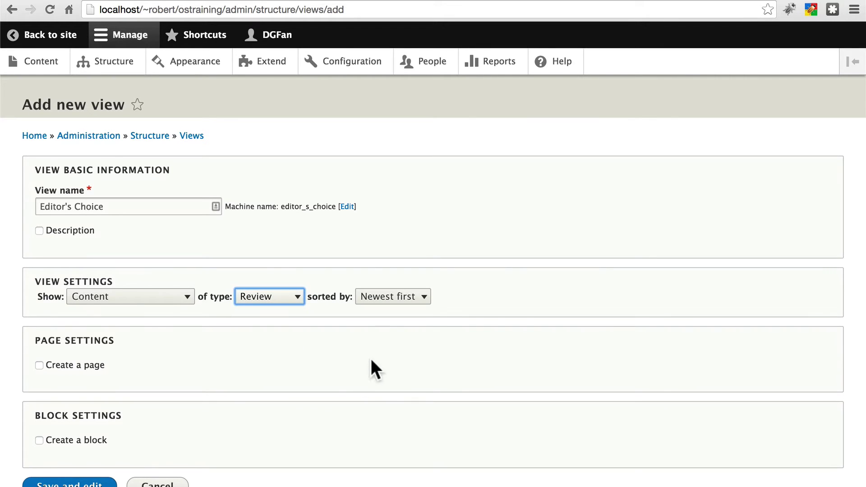
{"action": "scroll", "coordinate": [539, 312], "scroll_direction": "down", "scroll_amount": 3}
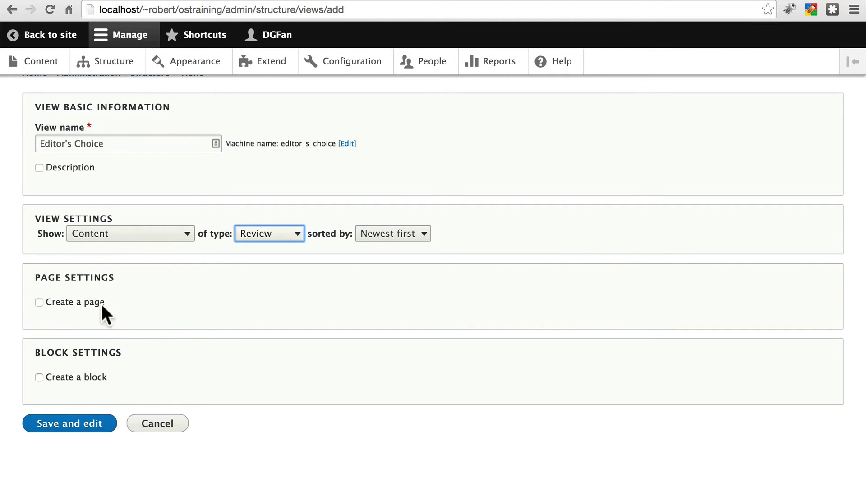
Step: Have the view create a page and change its path to 'editors-choice'
{"action": "left_click", "coordinate": [85, 303]}
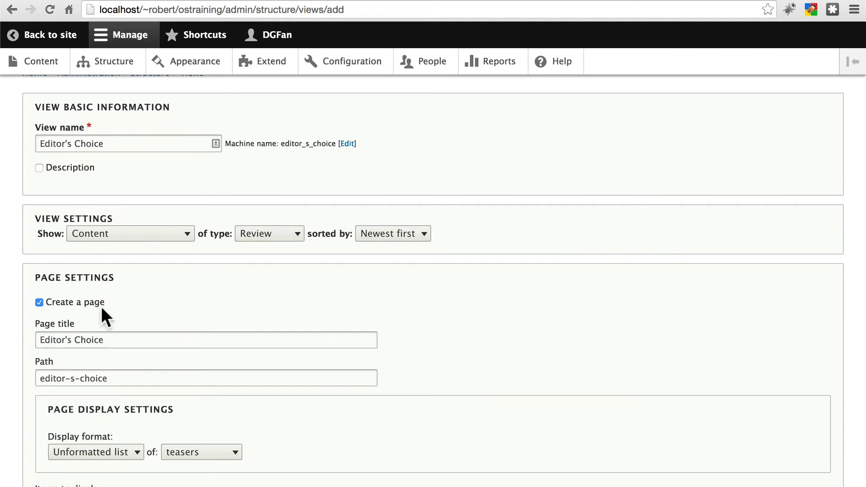
{"action": "left_click", "coordinate": [71, 379]}
{"action": "key", "text": "BackSpace"}
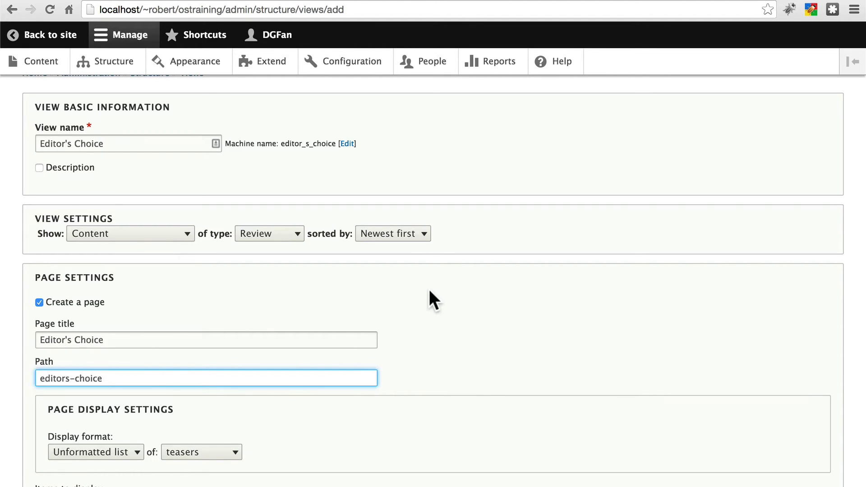
{"action": "scroll", "coordinate": [429, 288], "scroll_direction": "down", "scroll_amount": 3}
{"action": "scroll", "coordinate": [429, 291], "scroll_direction": "down", "scroll_amount": 1}
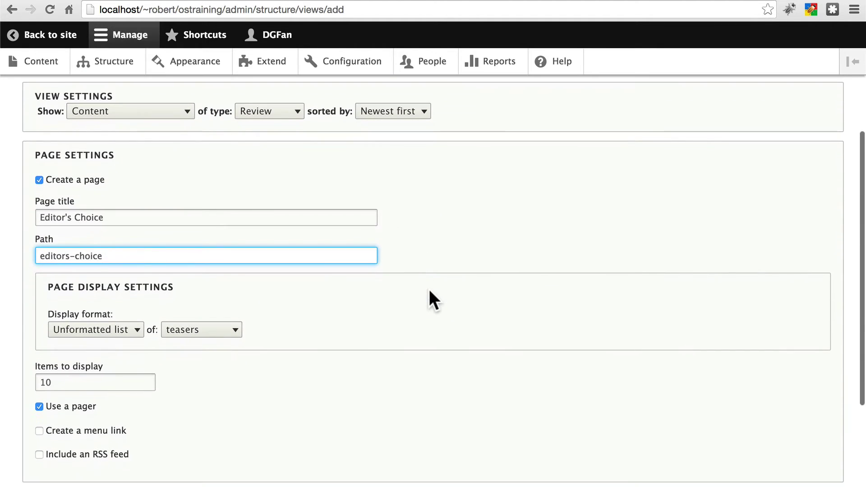
Step: Set the page format to an unformatted list of fields, keeping 10 items per page
{"action": "left_click", "coordinate": [130, 329]}
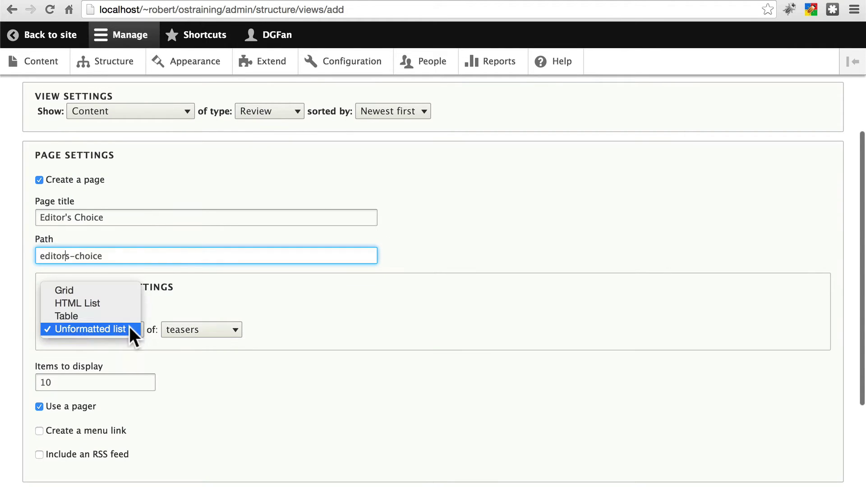
{"action": "left_click", "coordinate": [78, 328]}
{"action": "left_click", "coordinate": [187, 334]}
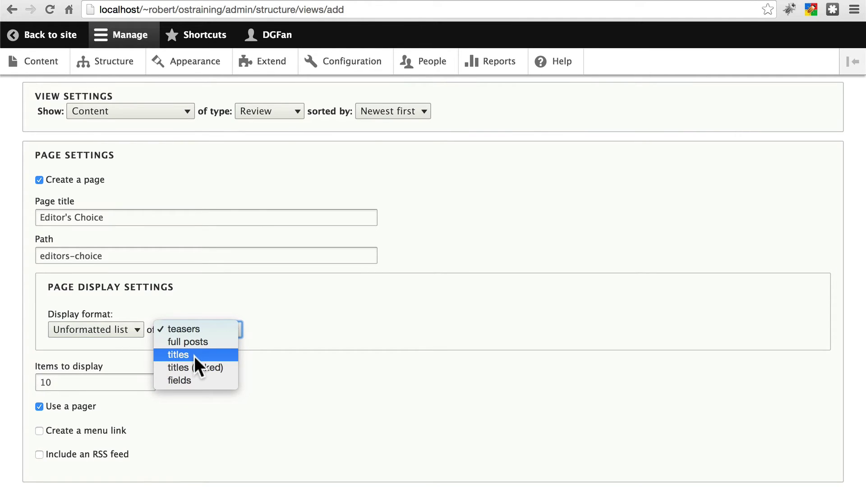
{"action": "left_click", "coordinate": [185, 380]}
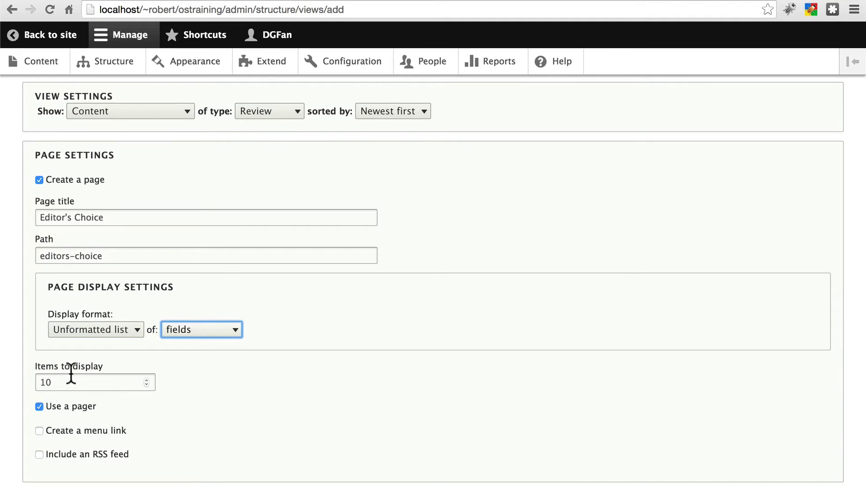
{"action": "left_click_drag", "start_coordinate": [71, 382], "coordinate": [27, 379]}
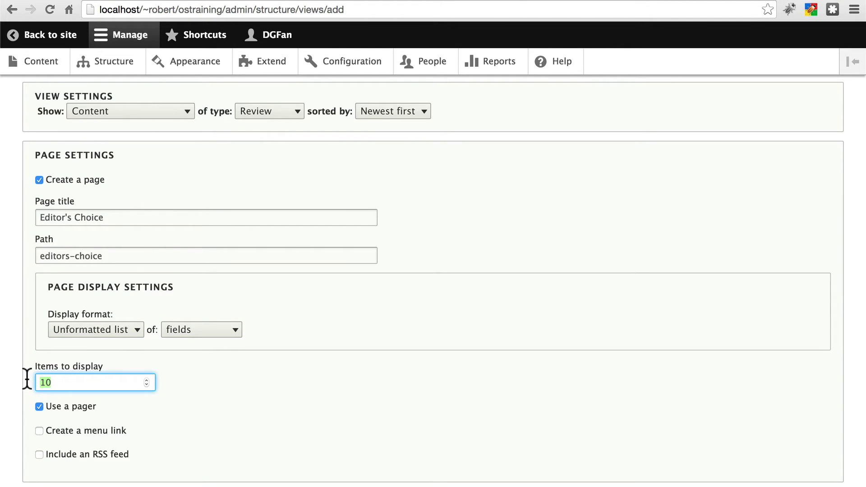
{"action": "left_click", "coordinate": [251, 393]}
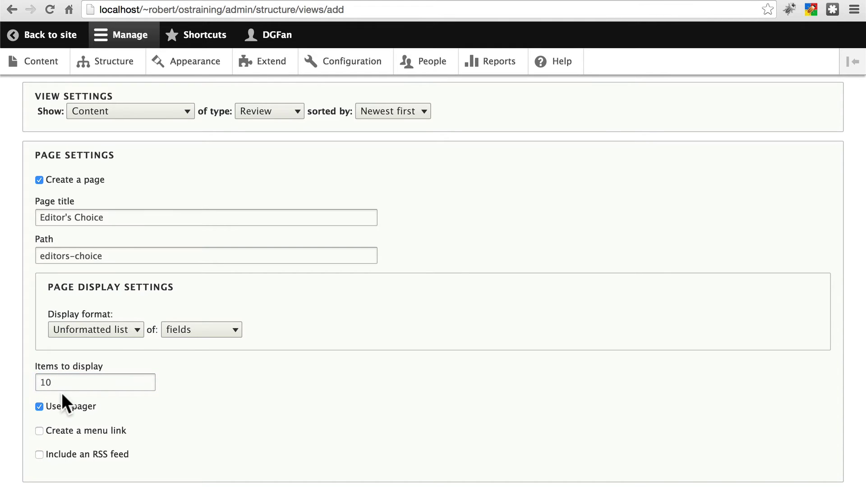
{"action": "scroll", "coordinate": [270, 412], "scroll_direction": "down", "scroll_amount": 1}
{"action": "scroll", "coordinate": [270, 413], "scroll_direction": "down", "scroll_amount": 4}
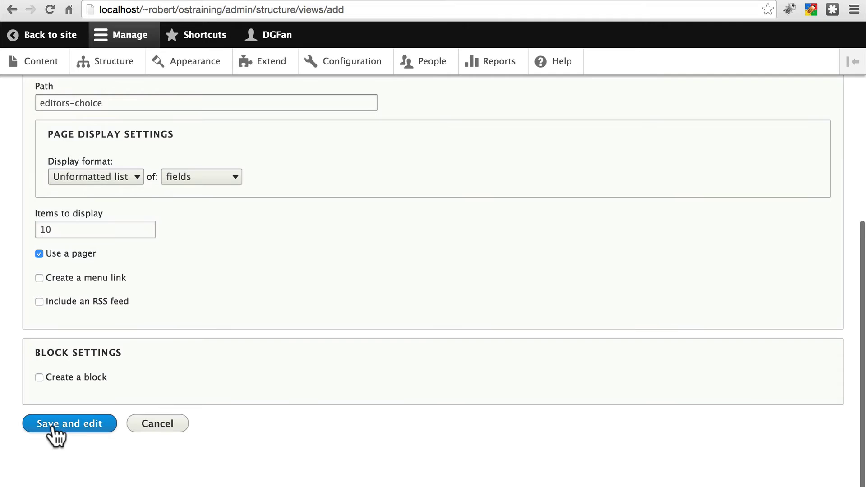
Step: Save the Editor's Choice view and scroll down to its Filter criteria
{"action": "left_click", "coordinate": [56, 428]}
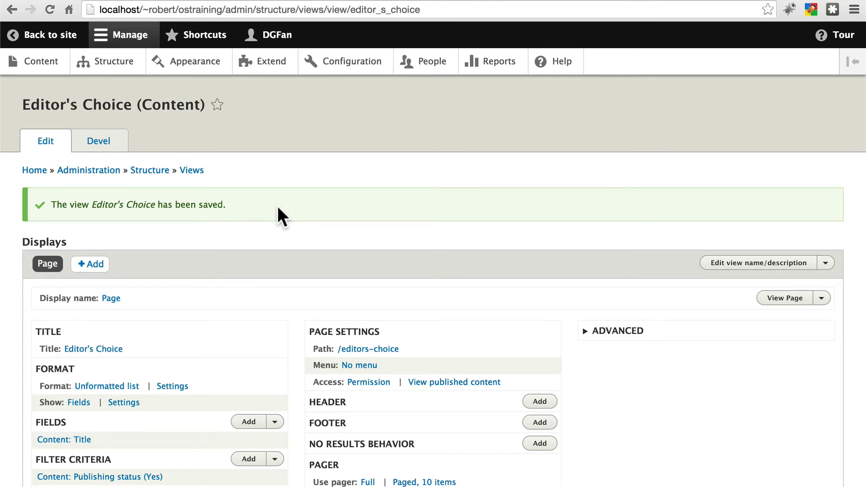
{"action": "scroll", "coordinate": [277, 206], "scroll_direction": "down", "scroll_amount": 5}
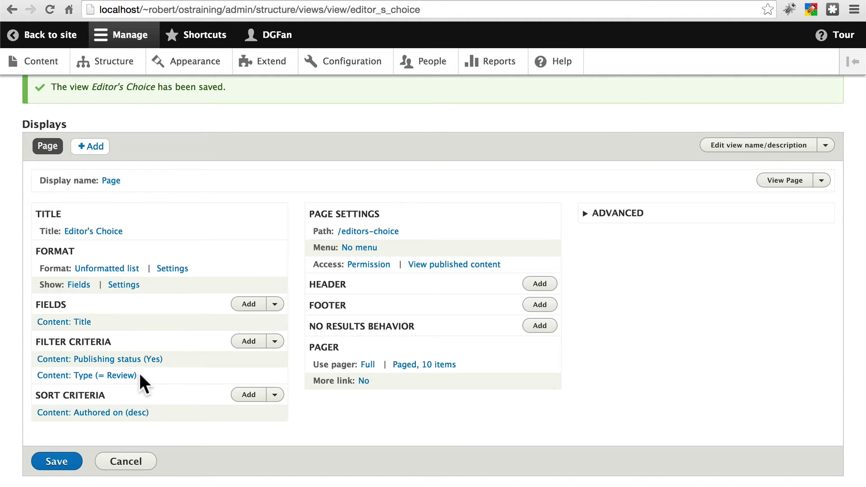
Step: Add the Editor's Choice field as a filter criterion, found by searching 'editor's c'
{"action": "left_click", "coordinate": [247, 342]}
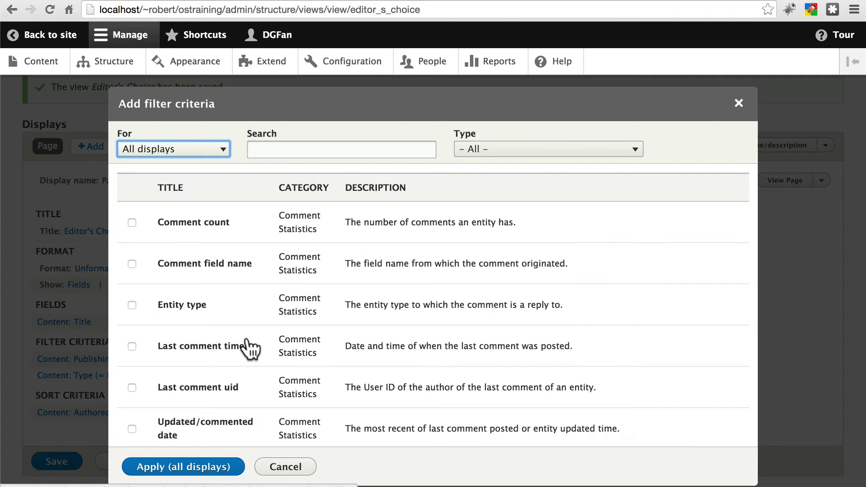
{"action": "left_click", "coordinate": [280, 151]}
{"action": "type", "text": "editor's c"}
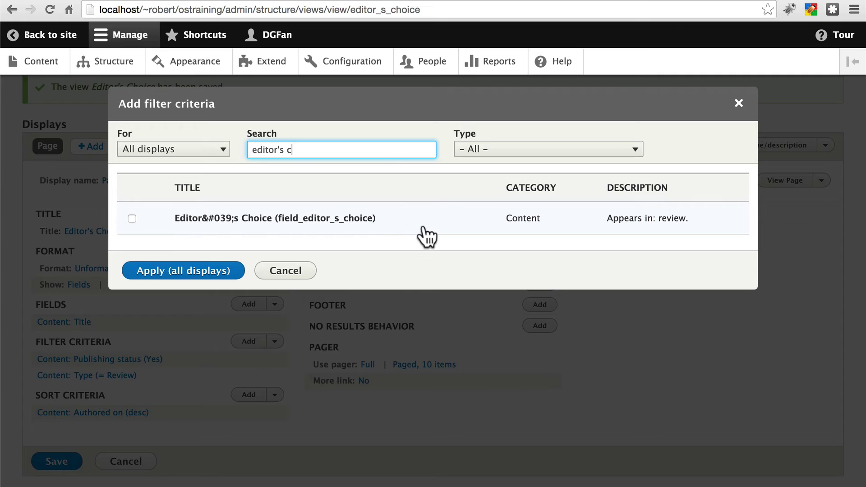
{"action": "left_click", "coordinate": [131, 218]}
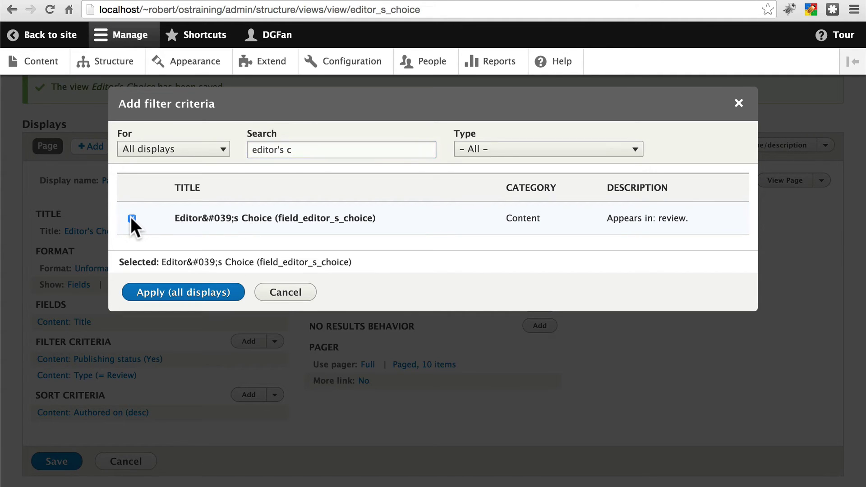
{"action": "left_click", "coordinate": [185, 294]}
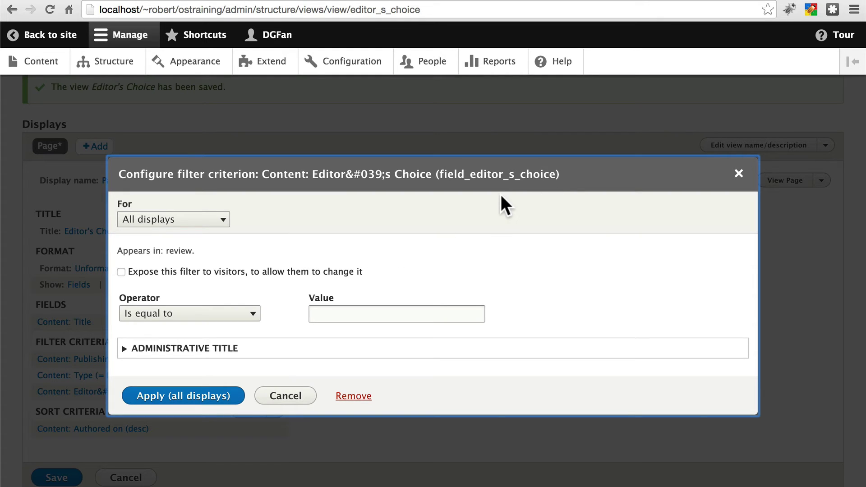
Step: Set the Editor's Choice filter value to 1 and apply it to all displays
{"action": "left_click", "coordinate": [359, 310]}
{"action": "type", "text": "1"}
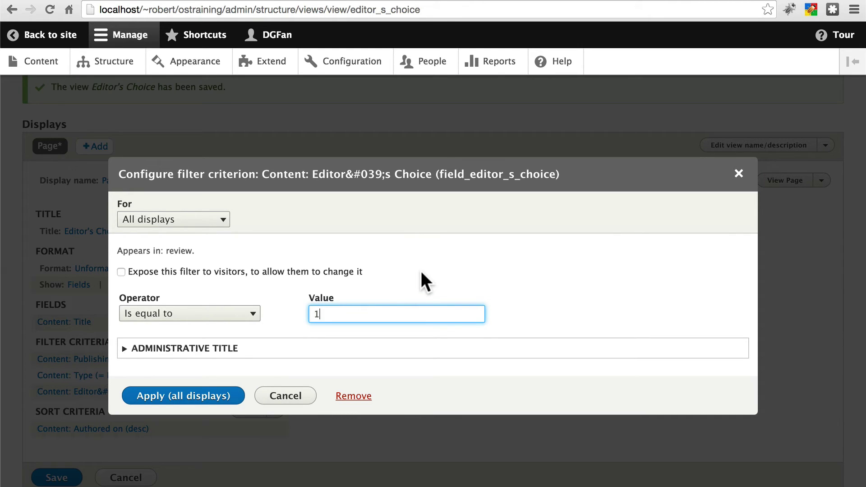
{"action": "key", "text": "BackSpace"}
{"action": "type", "text": "0"}
{"action": "key", "text": "BackSpace"}
{"action": "type", "text": "1"}
{"action": "left_click", "coordinate": [241, 398]}
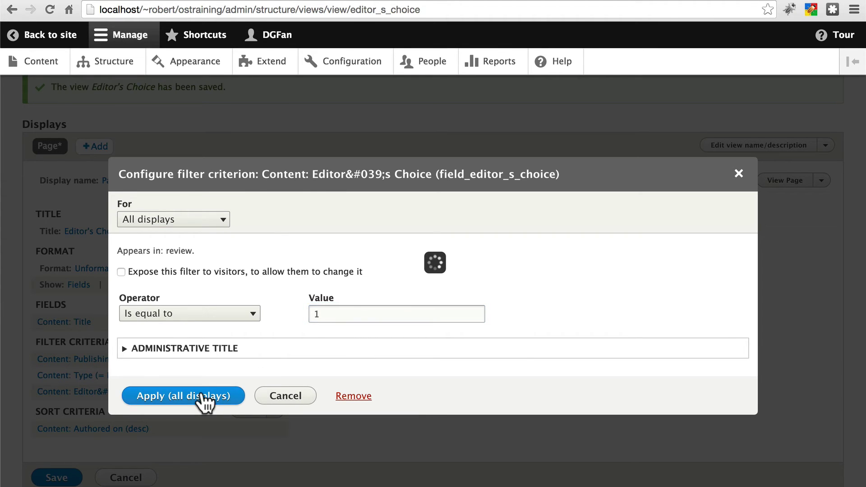
{"action": "scroll", "coordinate": [607, 310], "scroll_direction": "down", "scroll_amount": 8}
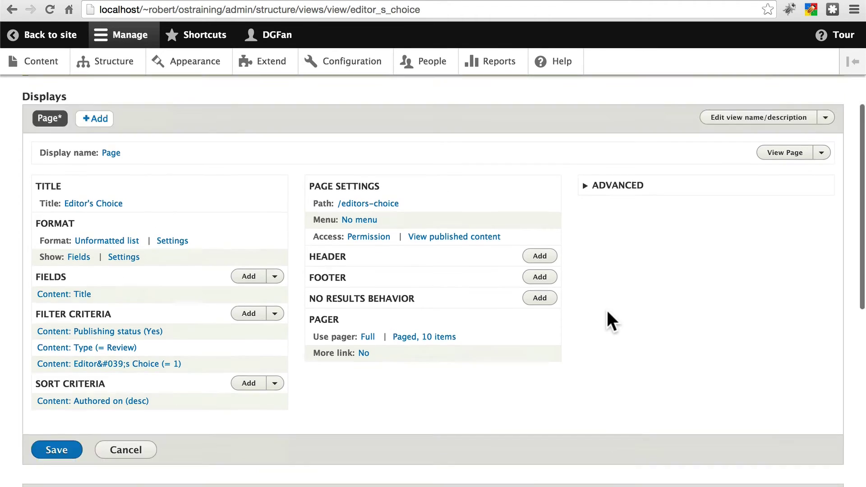
{"action": "scroll", "coordinate": [607, 309], "scroll_direction": "down", "scroll_amount": 3}
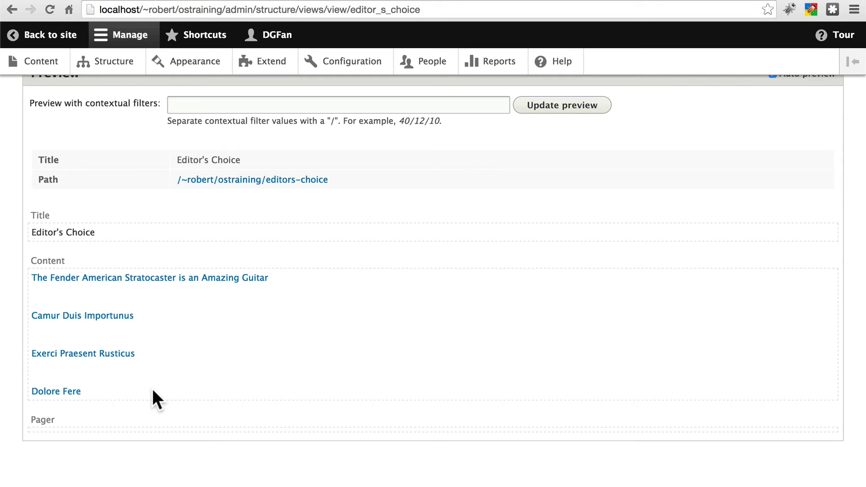
{"action": "scroll", "coordinate": [153, 388], "scroll_direction": "up", "scroll_amount": 8}
Step: Save the view with its new filter, then search for and select the Brand field
{"action": "left_click", "coordinate": [59, 429]}
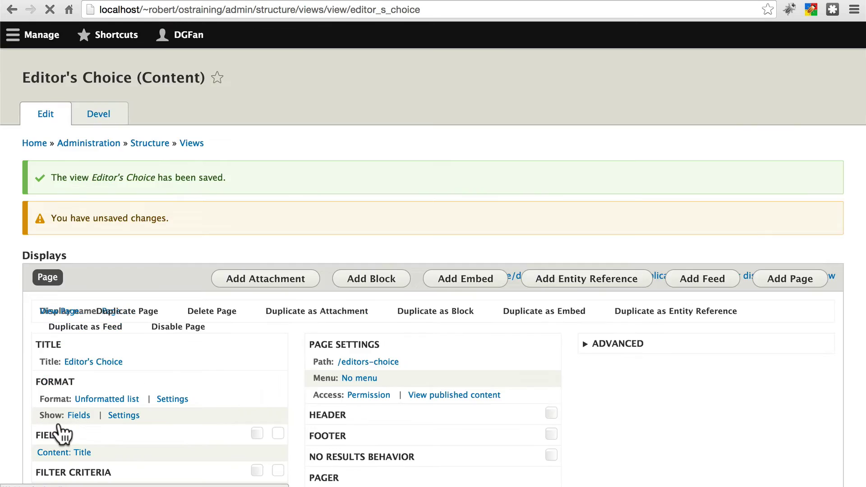
{"action": "scroll", "coordinate": [240, 318], "scroll_direction": "down", "scroll_amount": 3}
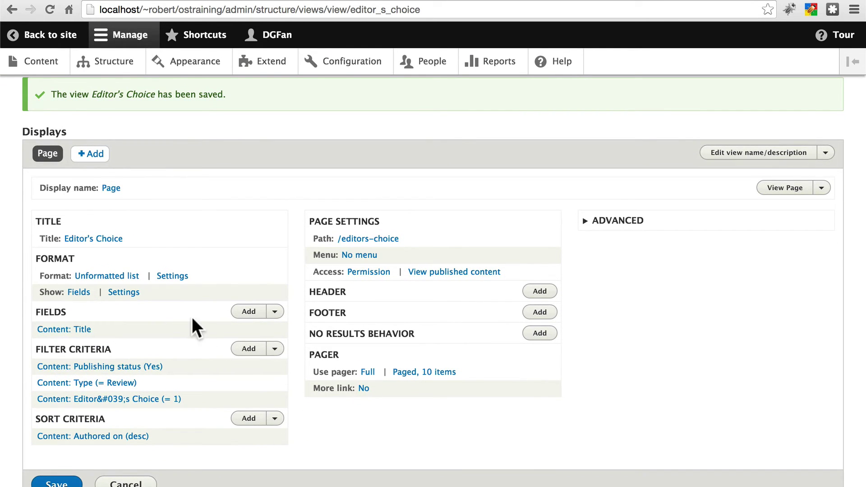
{"action": "left_click", "coordinate": [248, 311]}
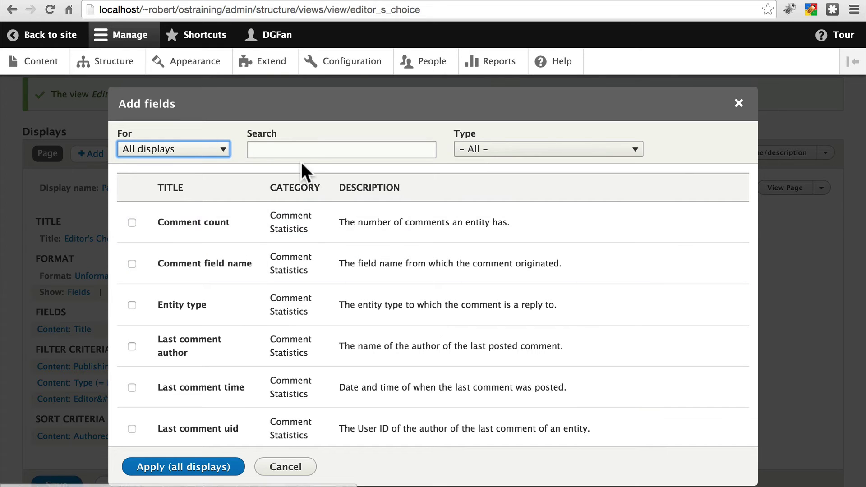
{"action": "left_click", "coordinate": [309, 151]}
{"action": "type", "text": "brand"}
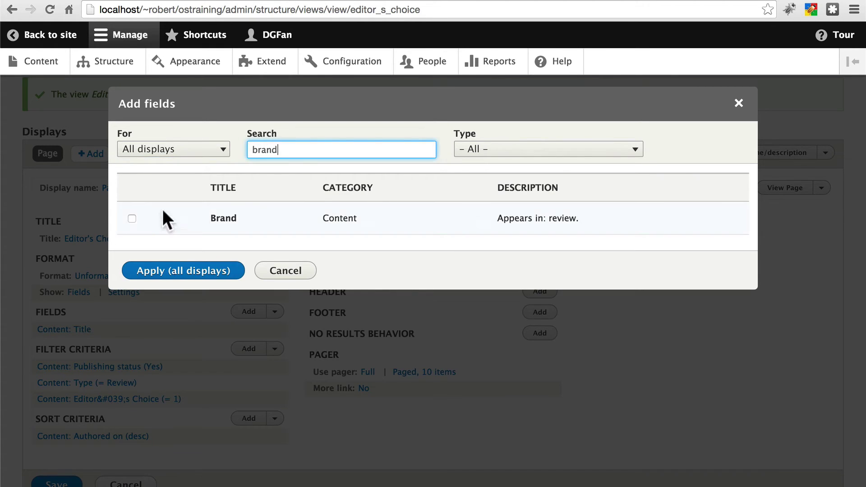
{"action": "left_click", "coordinate": [131, 218]}
Step: Also select the Model field, then clear the search to review the full field list
{"action": "left_click_drag", "start_coordinate": [304, 146], "coordinate": [239, 140]}
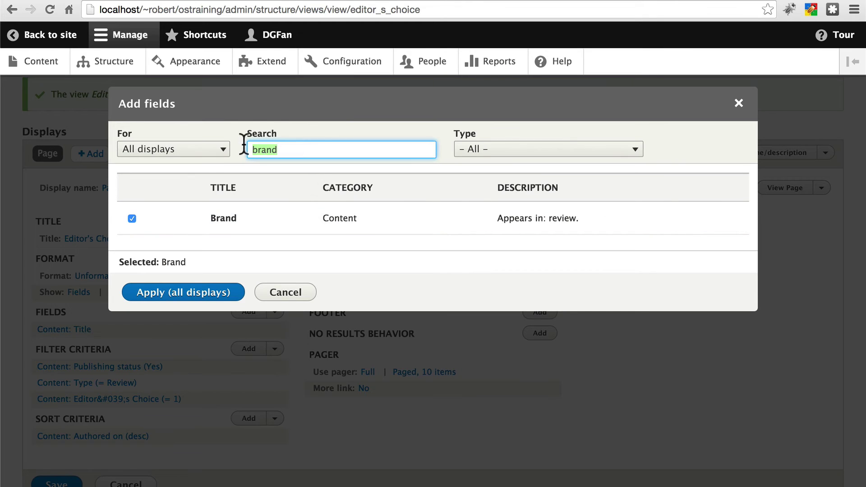
{"action": "type", "text": "model"}
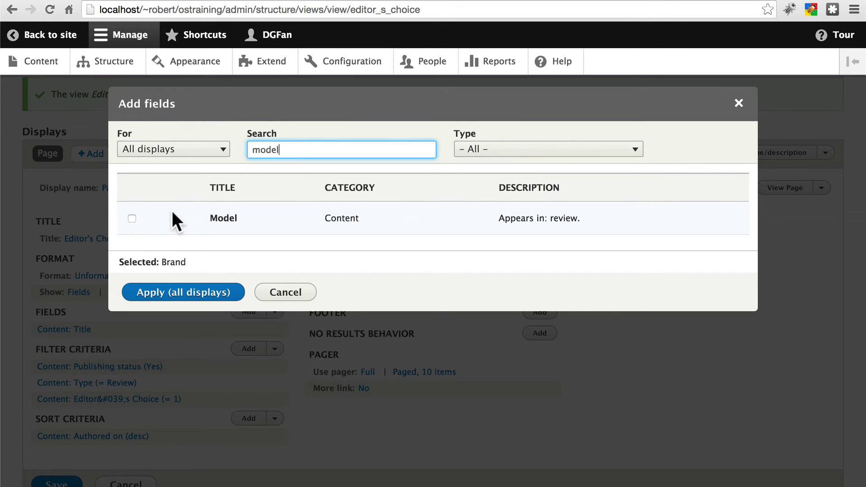
{"action": "left_click", "coordinate": [131, 219]}
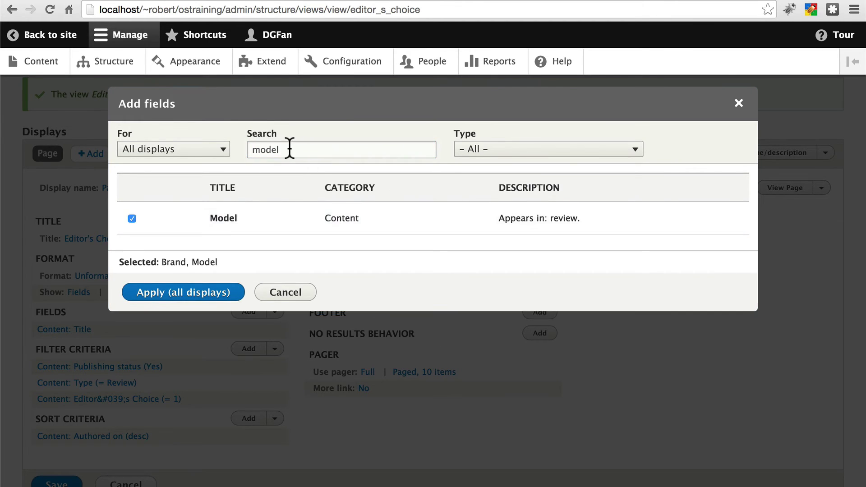
{"action": "left_click", "coordinate": [286, 150]}
{"action": "left_click_drag", "start_coordinate": [287, 149], "coordinate": [245, 147]}
{"action": "key", "text": "BackSpace"}
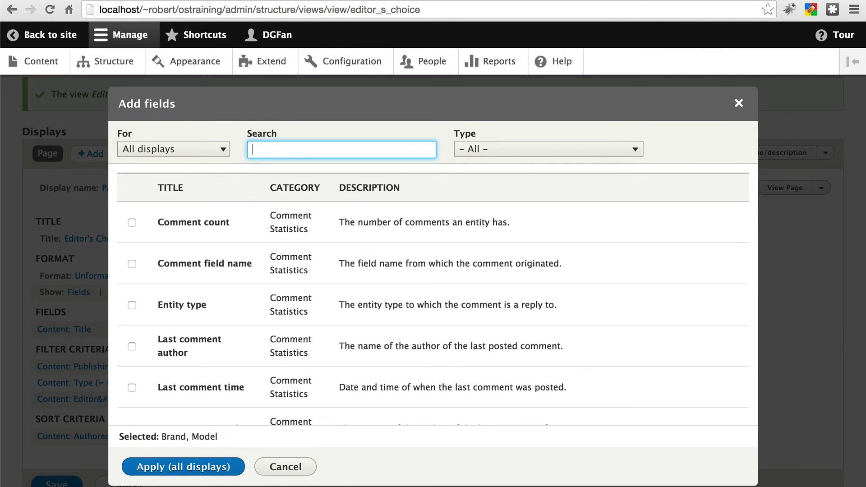
{"action": "scroll", "coordinate": [271, 295], "scroll_direction": "up", "scroll_amount": 3}
{"action": "scroll", "coordinate": [271, 296], "scroll_direction": "down", "scroll_amount": 8}
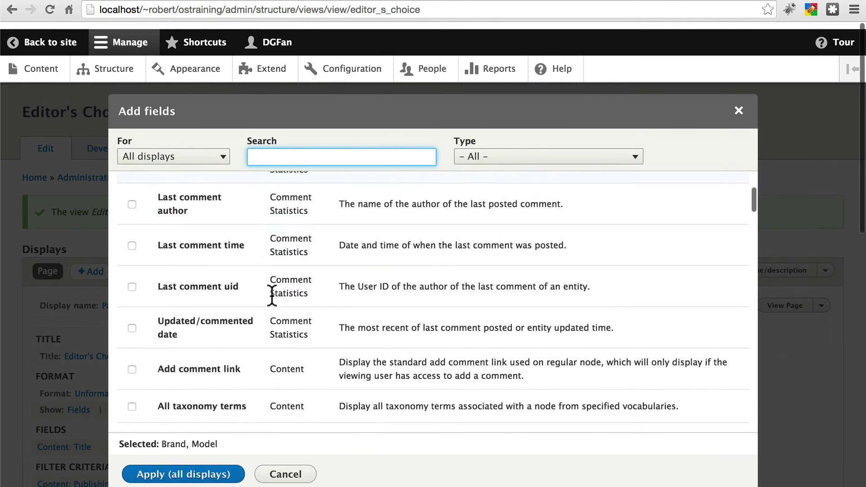
{"action": "scroll", "coordinate": [272, 295], "scroll_direction": "down", "scroll_amount": 10}
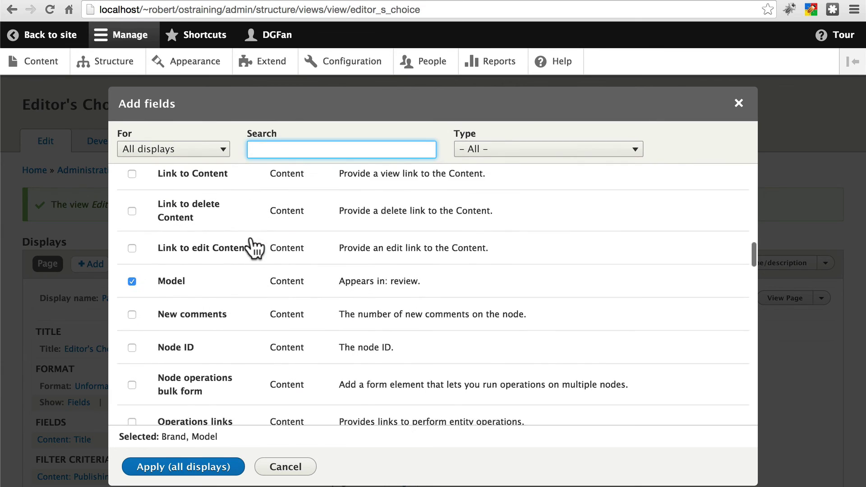
{"action": "scroll", "coordinate": [252, 248], "scroll_direction": "up", "scroll_amount": 2}
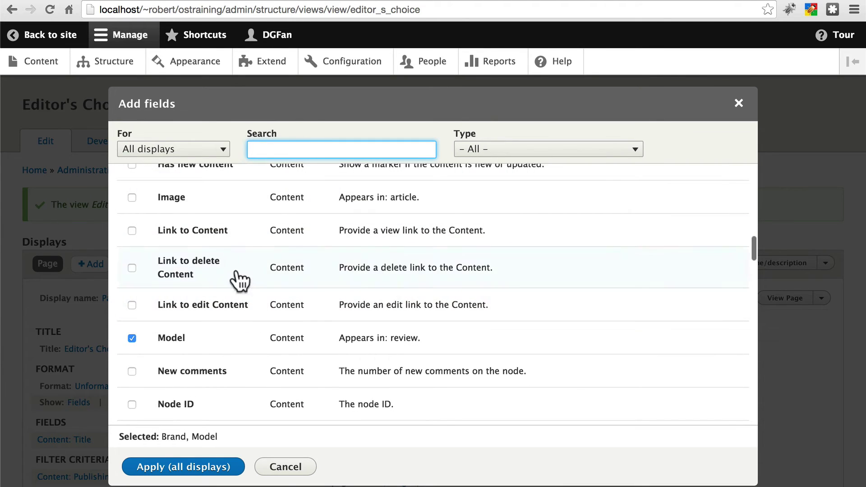
{"action": "scroll", "coordinate": [253, 285], "scroll_direction": "up", "scroll_amount": 6}
{"action": "scroll", "coordinate": [294, 306], "scroll_direction": "down", "scroll_amount": 3}
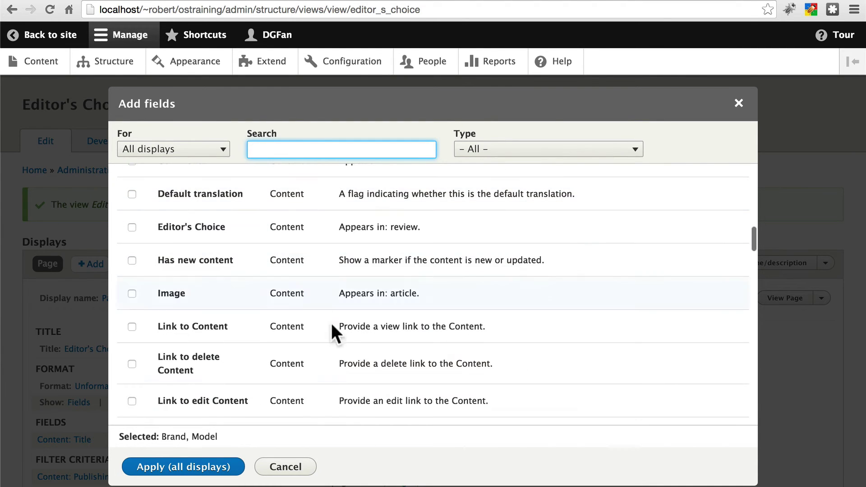
Step: Add Brand with default settings and Model linked to its review content
{"action": "left_click", "coordinate": [187, 474]}
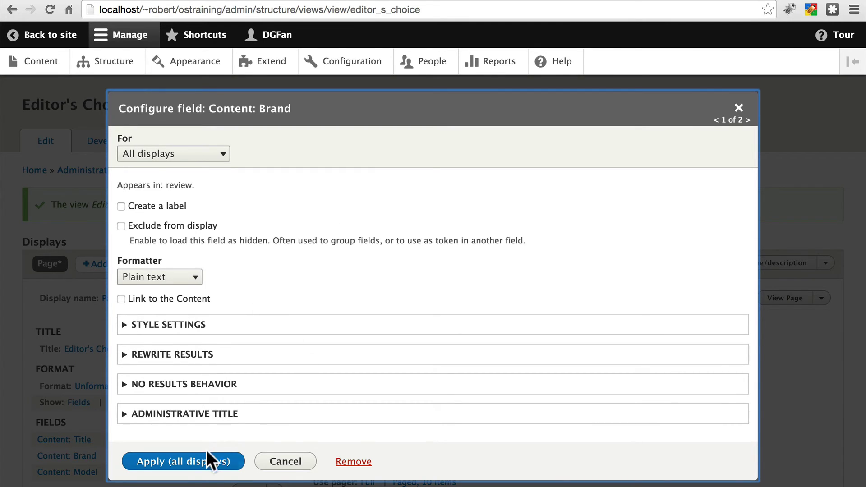
{"action": "left_click", "coordinate": [185, 463]}
{"action": "left_click", "coordinate": [121, 299]}
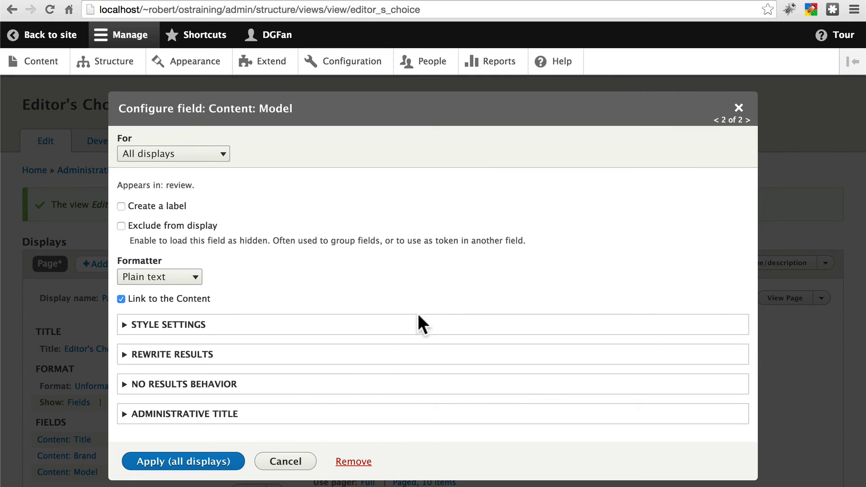
{"action": "left_click", "coordinate": [170, 462]}
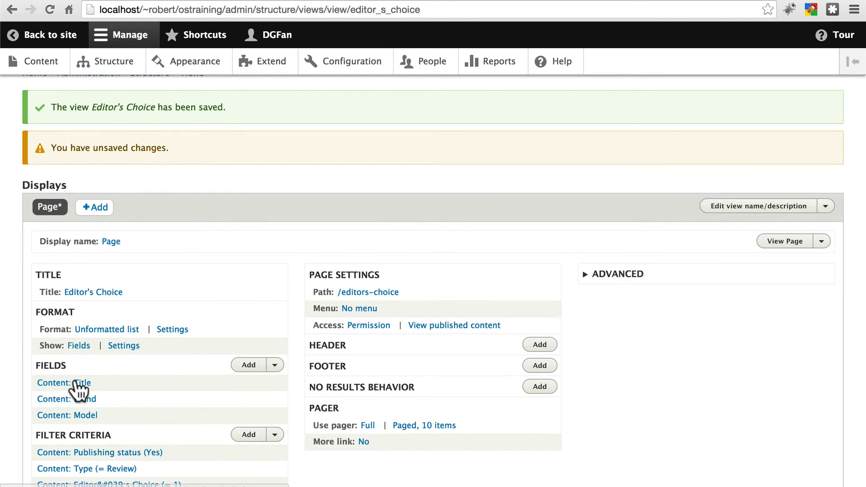
Step: Remove the Content: Title field and rearrange the fields so Model comes before Brand
{"action": "left_click", "coordinate": [74, 381]}
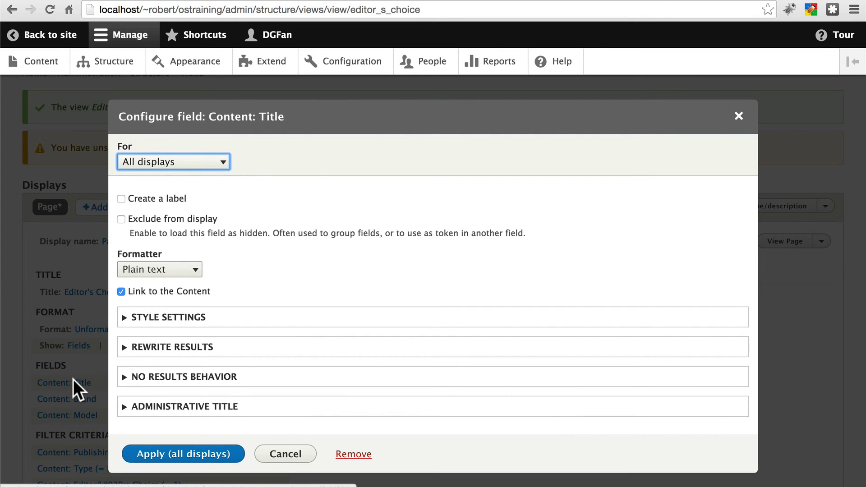
{"action": "left_click", "coordinate": [358, 455]}
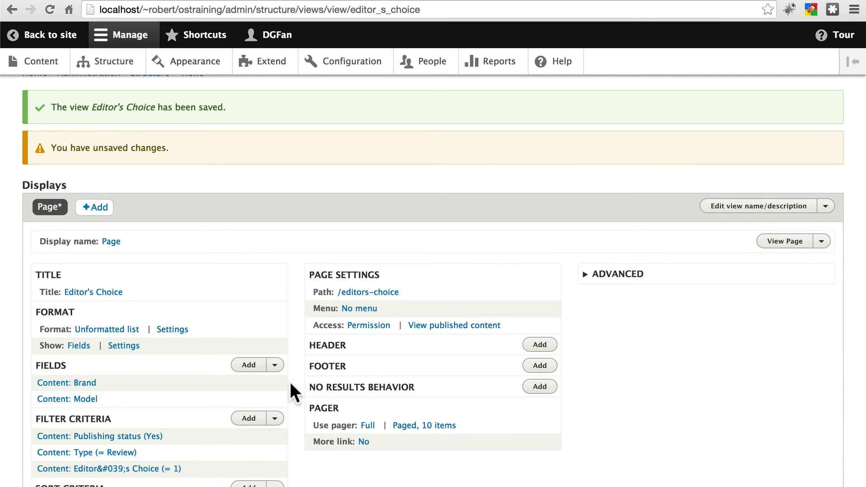
{"action": "left_click", "coordinate": [274, 366]}
{"action": "left_click", "coordinate": [247, 379]}
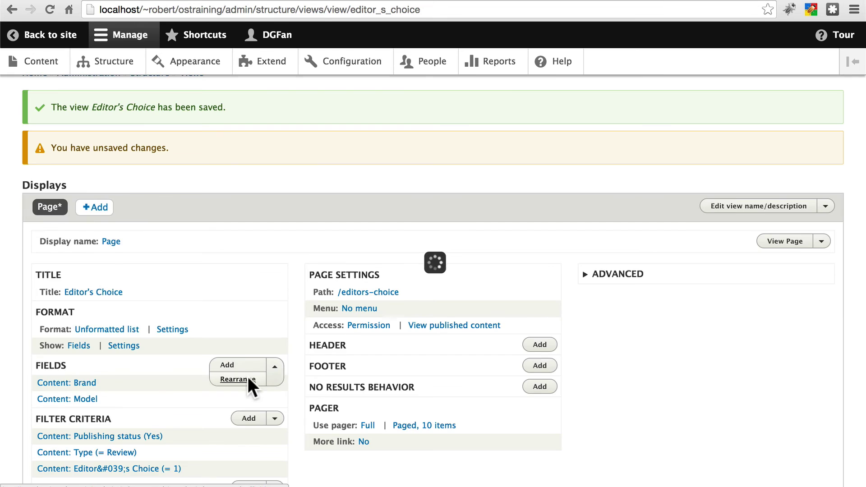
{"action": "left_click_drag", "start_coordinate": [131, 340], "coordinate": [126, 316]}
{"action": "left_click", "coordinate": [195, 392]}
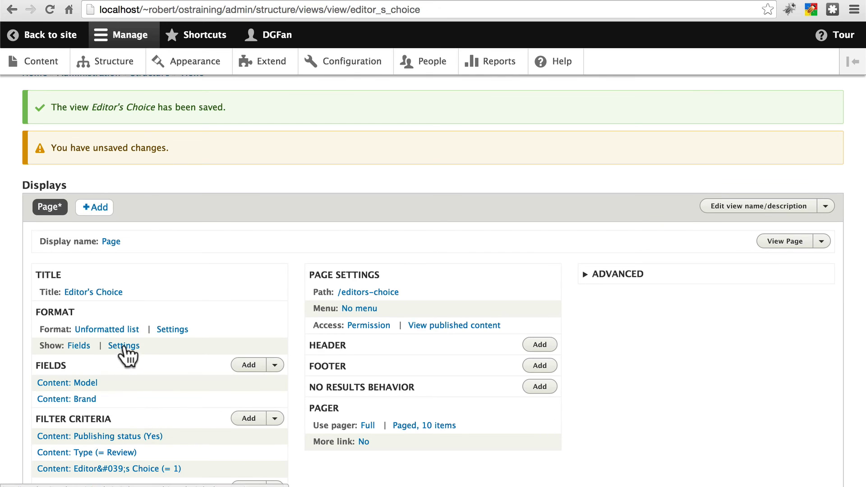
Step: Make Model and Brand inline row fields separated by '|'
{"action": "left_click", "coordinate": [124, 346]}
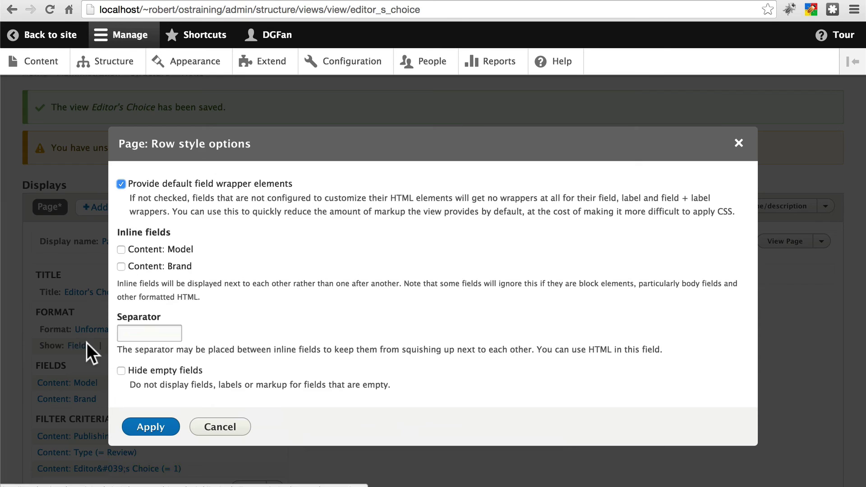
{"action": "left_click", "coordinate": [120, 248]}
{"action": "left_click", "coordinate": [121, 267]}
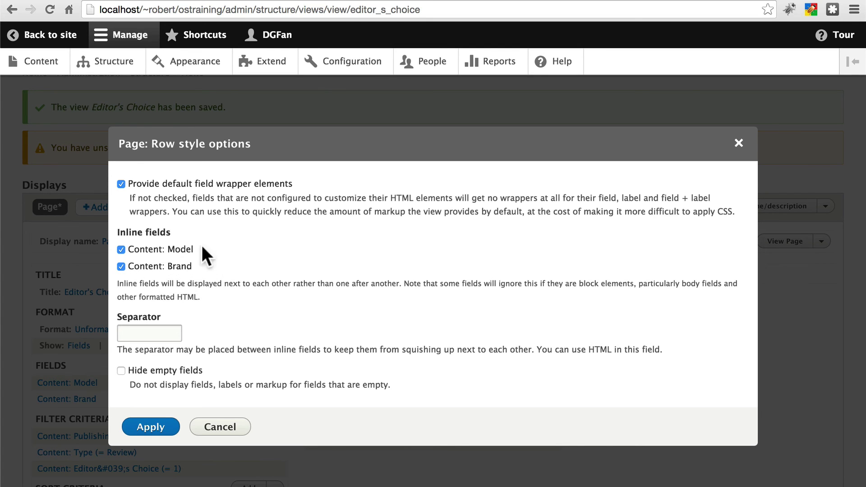
{"action": "left_click", "coordinate": [160, 329]}
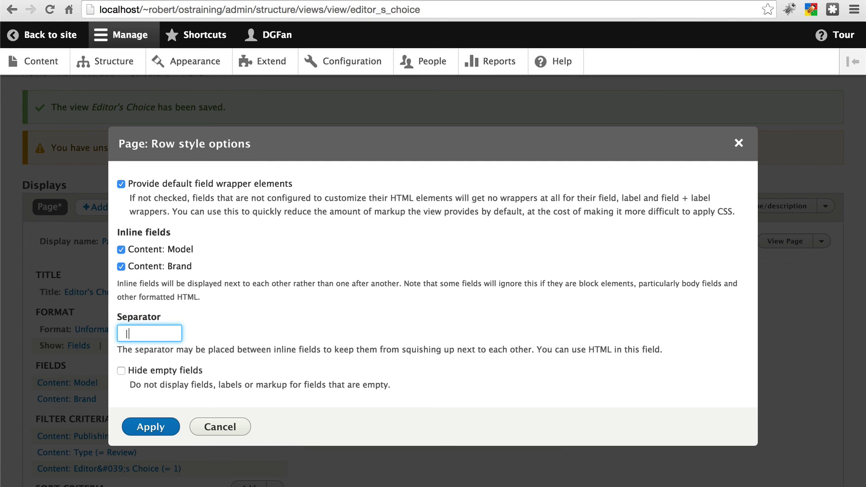
{"action": "type", "text": "|"}
{"action": "left_click", "coordinate": [158, 429]}
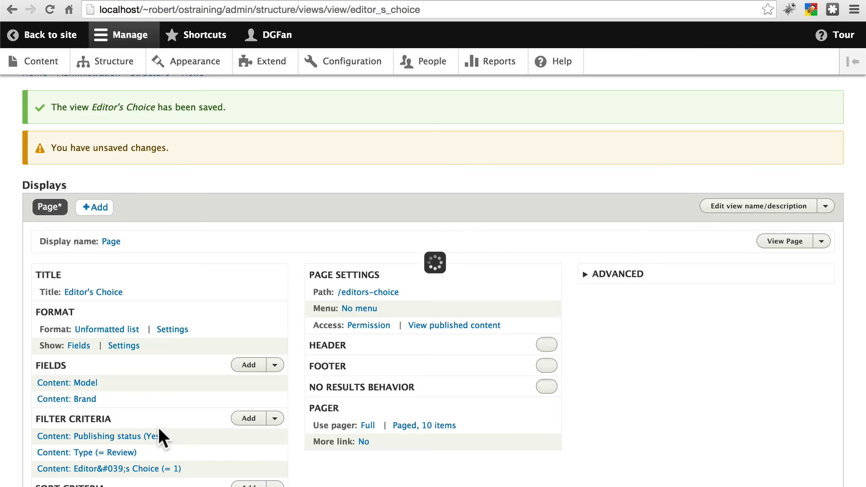
Step: Check the preview showing each review as Model | Brand, then save the view
{"action": "scroll", "coordinate": [251, 197], "scroll_direction": "down", "scroll_amount": 10}
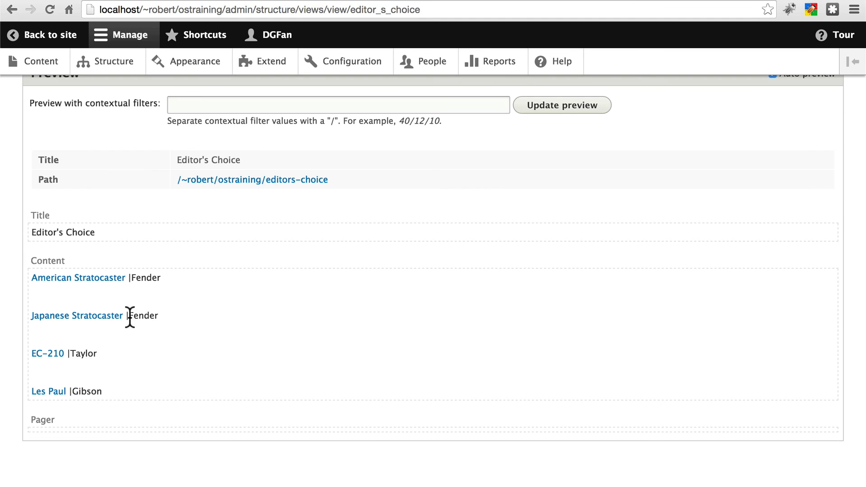
{"action": "scroll", "coordinate": [181, 387], "scroll_direction": "up", "scroll_amount": 15}
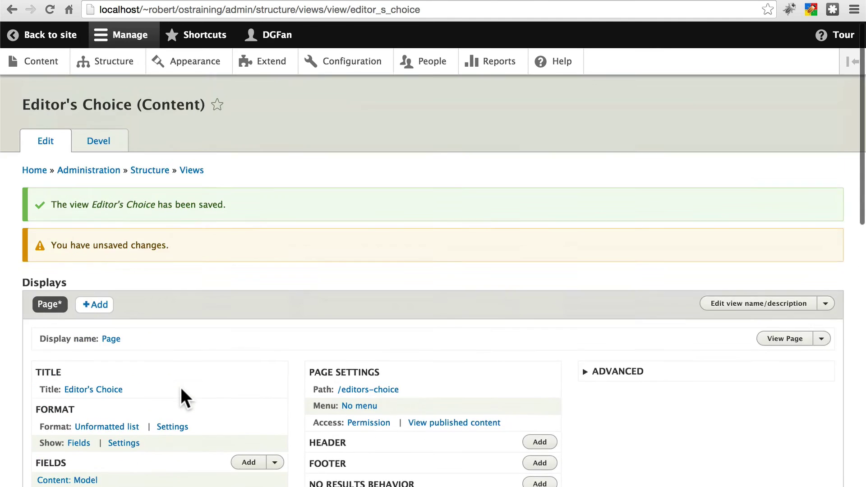
{"action": "scroll", "coordinate": [522, 282], "scroll_direction": "down", "scroll_amount": 6}
{"action": "left_click", "coordinate": [68, 363]}
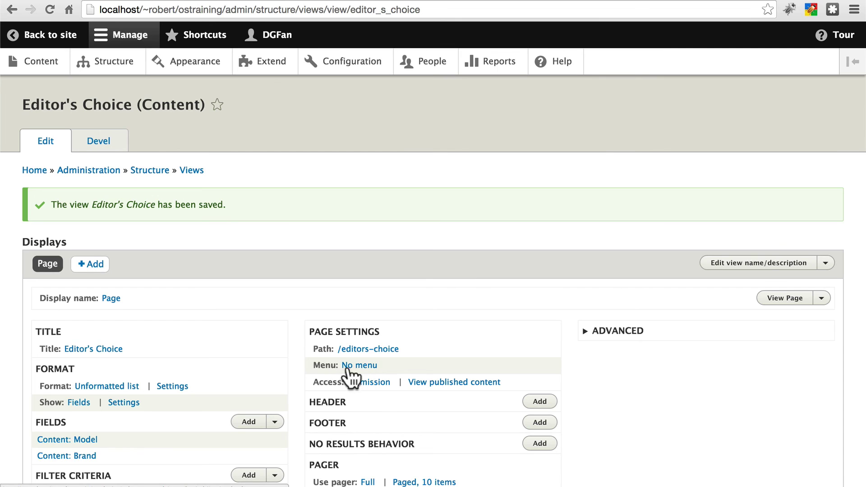
Step: Give the page a normal menu entry 'Editor's Choice' under Main navigation with weight 10
{"action": "left_click", "coordinate": [362, 367]}
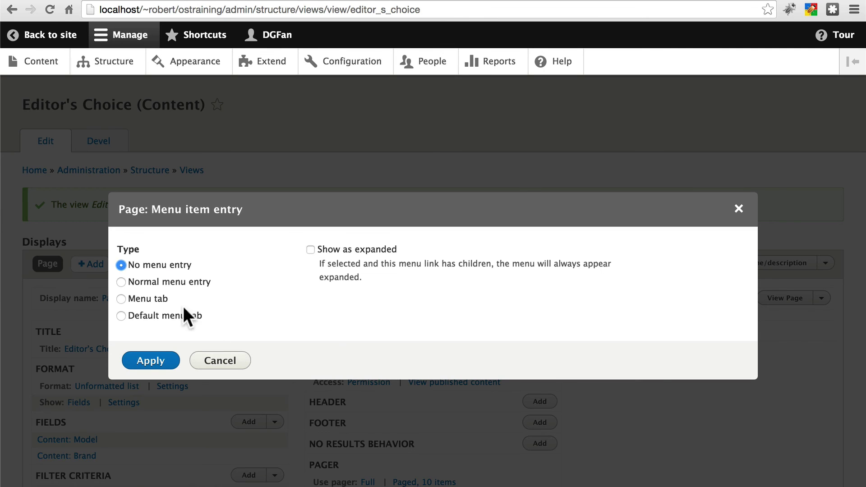
{"action": "left_click", "coordinate": [151, 282]}
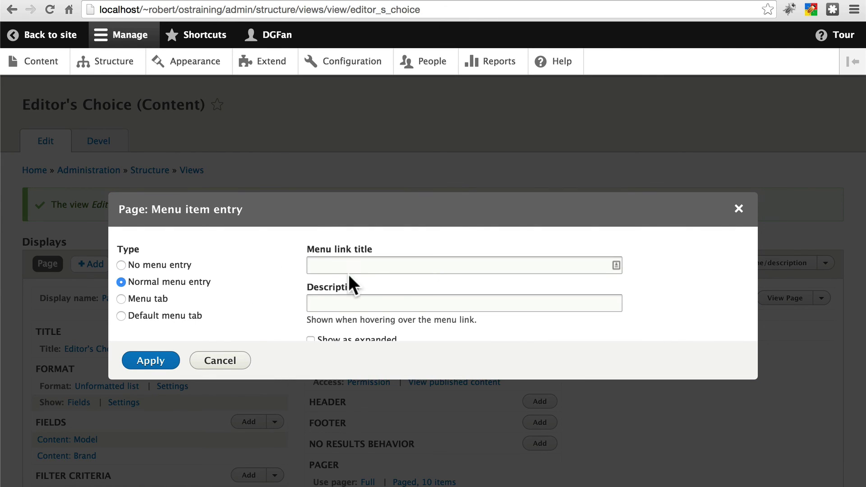
{"action": "left_click", "coordinate": [375, 262]}
{"action": "type", "text": "Editor"}
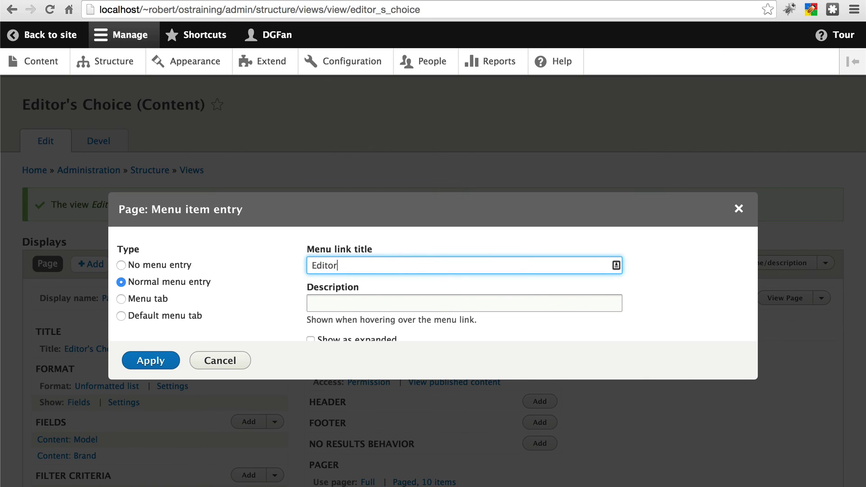
{"action": "type", "text": "'s Choice"}
{"action": "scroll", "coordinate": [651, 332], "scroll_direction": "down", "scroll_amount": 3}
{"action": "scroll", "coordinate": [651, 332], "scroll_direction": "down", "scroll_amount": 3}
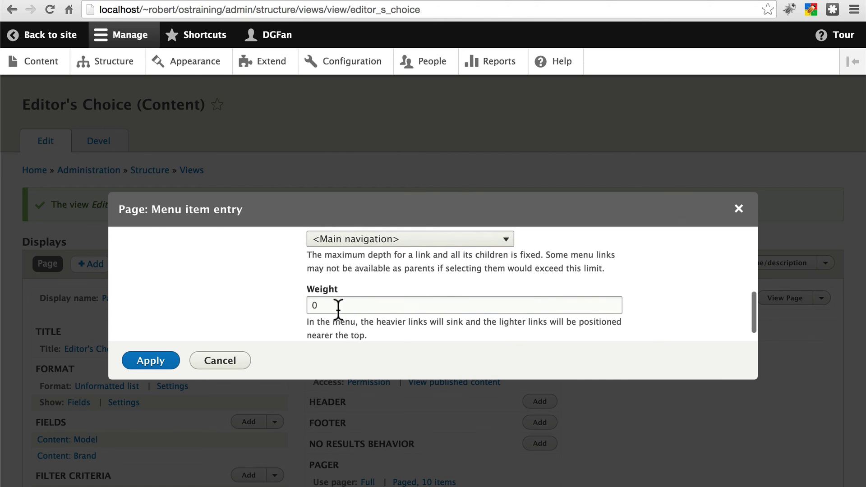
{"action": "left_click_drag", "start_coordinate": [335, 306], "coordinate": [300, 304]}
{"action": "type", "text": "10"}
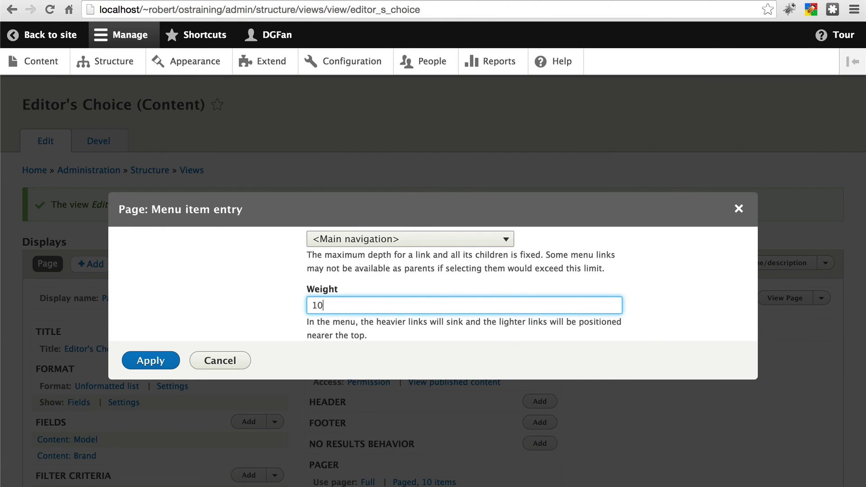
{"action": "left_click", "coordinate": [151, 362]}
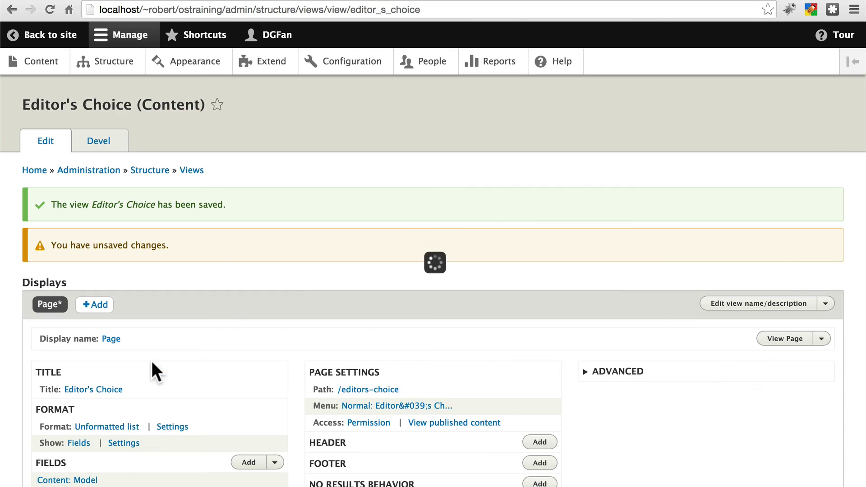
{"action": "scroll", "coordinate": [203, 302], "scroll_direction": "down", "scroll_amount": 10}
Step: Save the view, visit the Editor's Choice page, and follow the Japanese Stratocaster link
{"action": "left_click", "coordinate": [58, 91]}
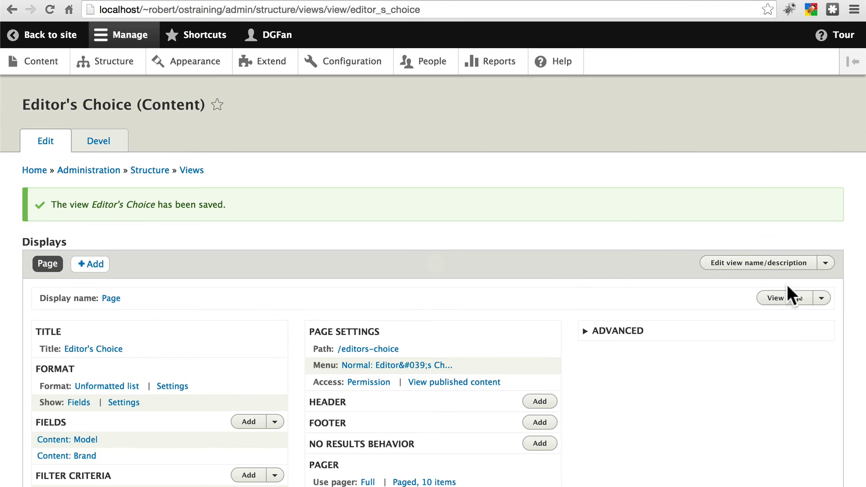
{"action": "left_click", "coordinate": [786, 300]}
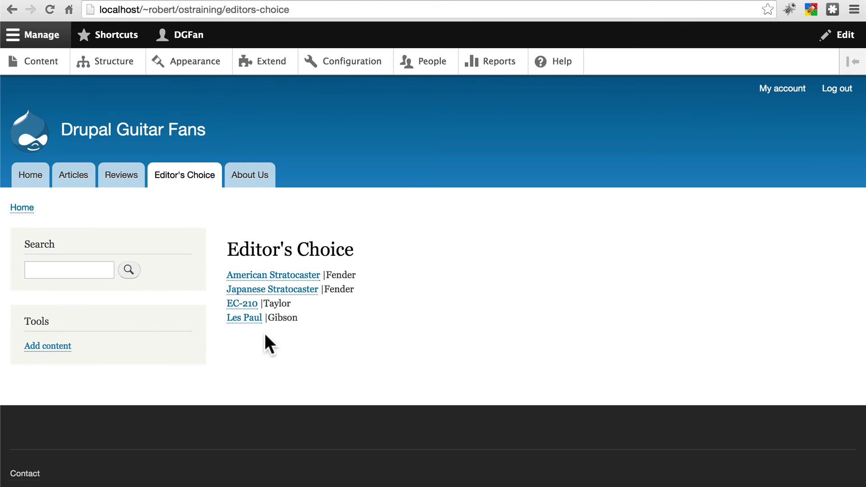
{"action": "left_click", "coordinate": [248, 291]}
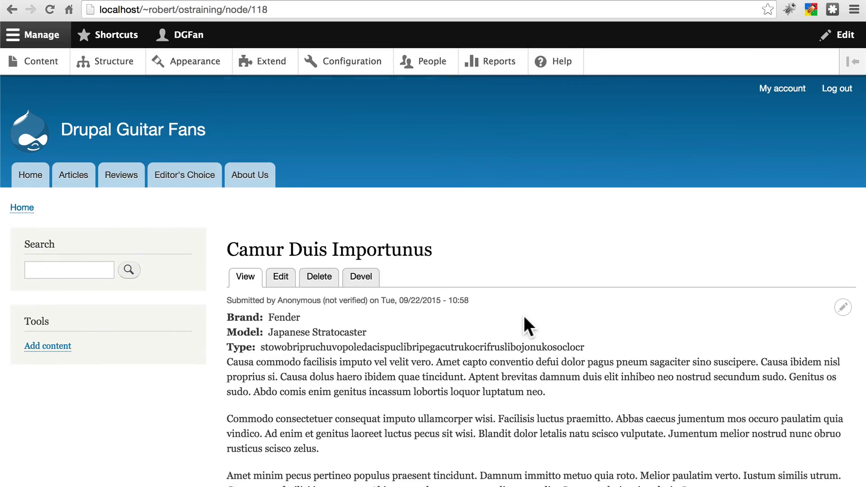